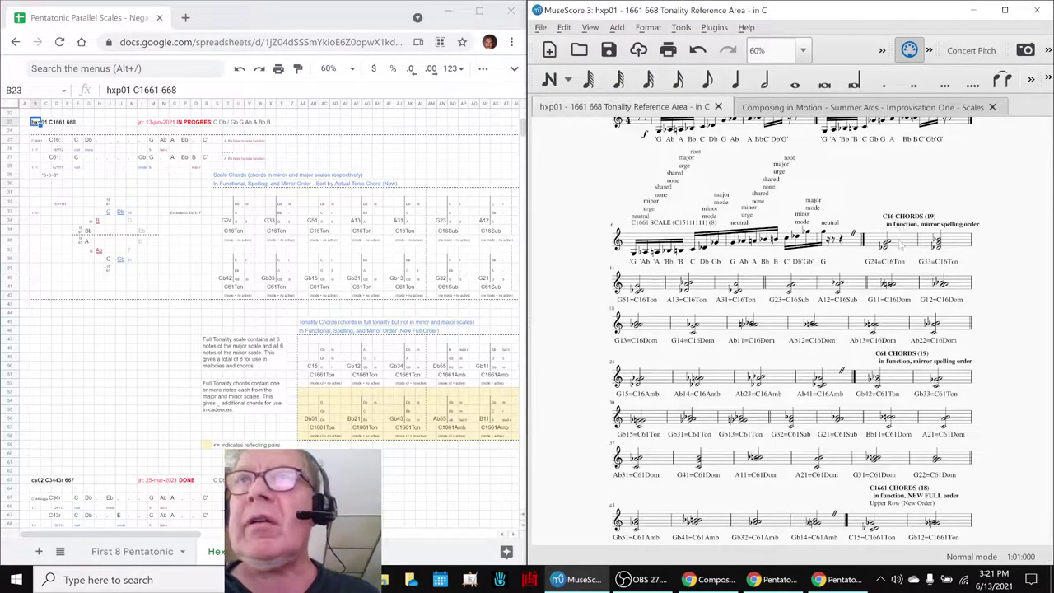
Play back the G24=C16Ton chord measure in MuseScore, then stop playback
click(900, 240)
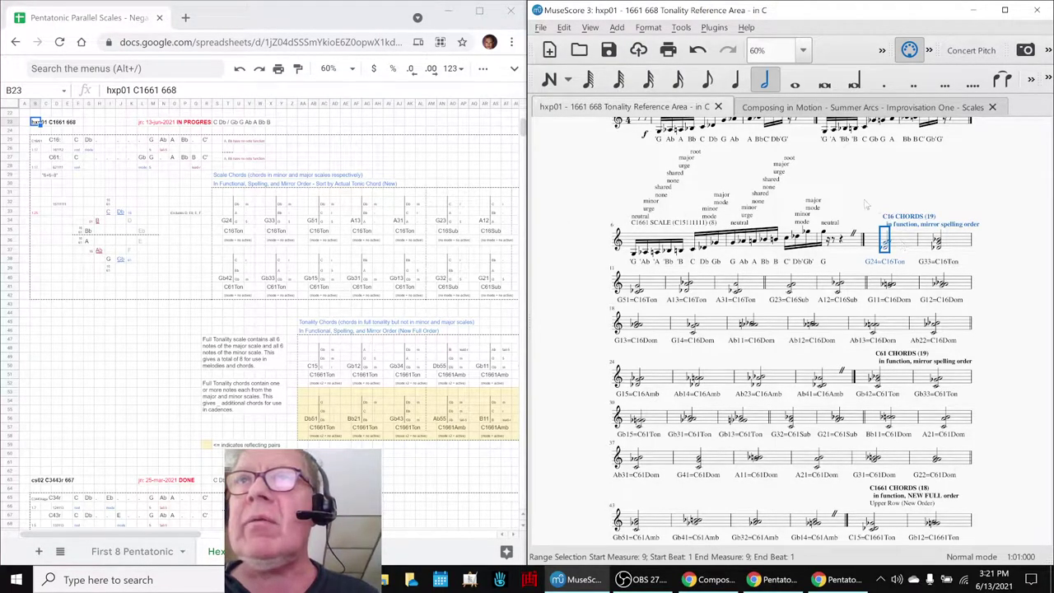
key(space)
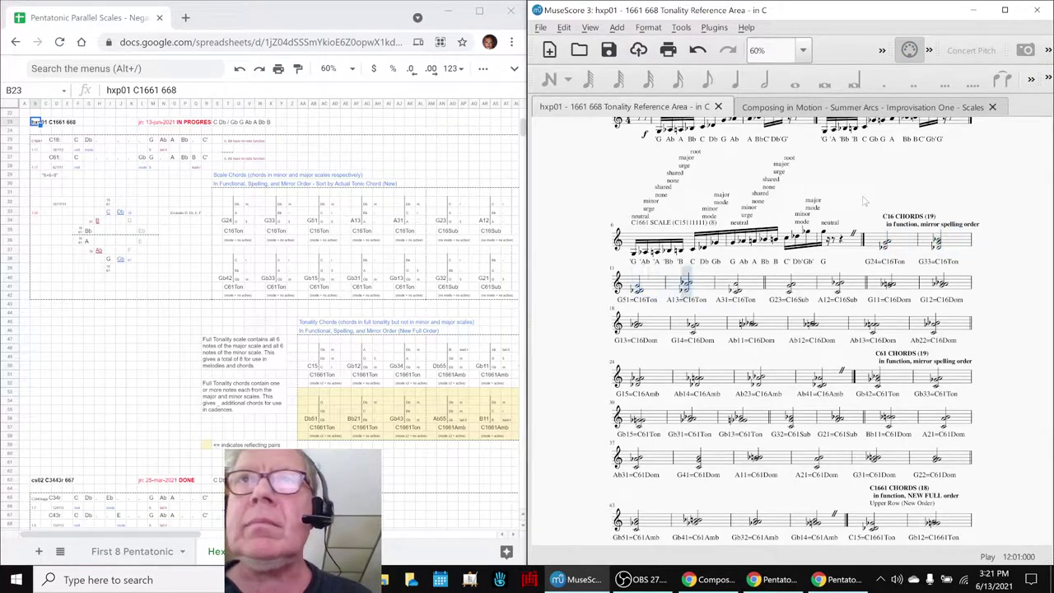
key(space)
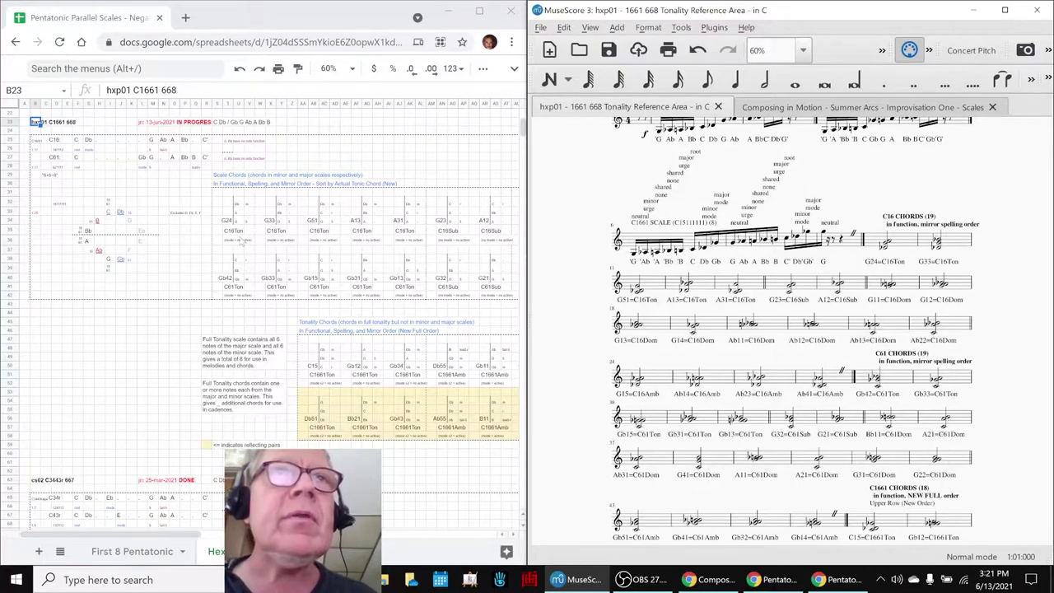
In the hxp01 chord spreadsheet, select the scale chord block S31:AL36
click(219, 194)
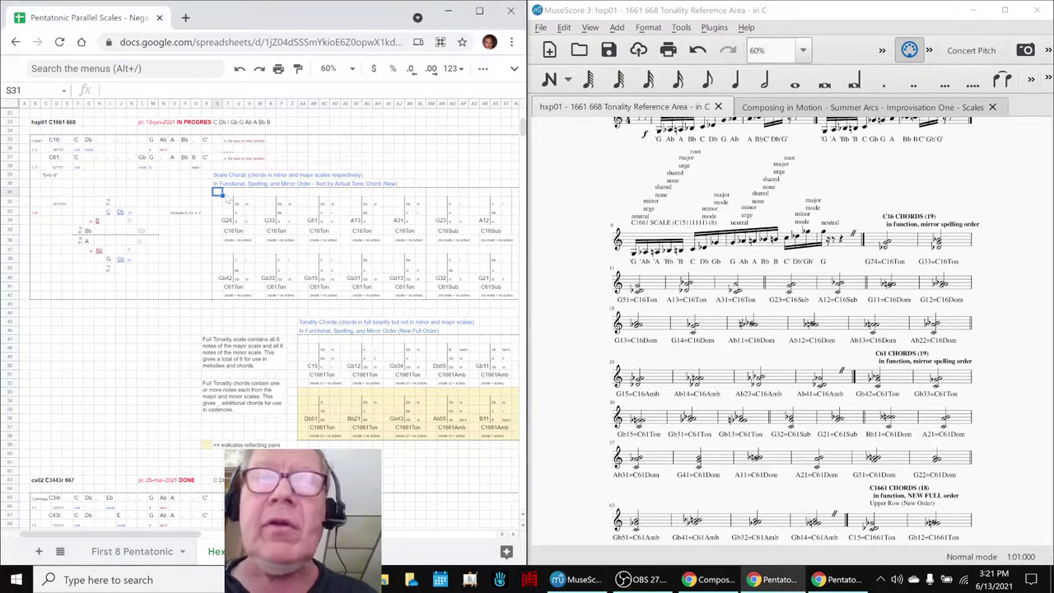
shift+click(424, 245)
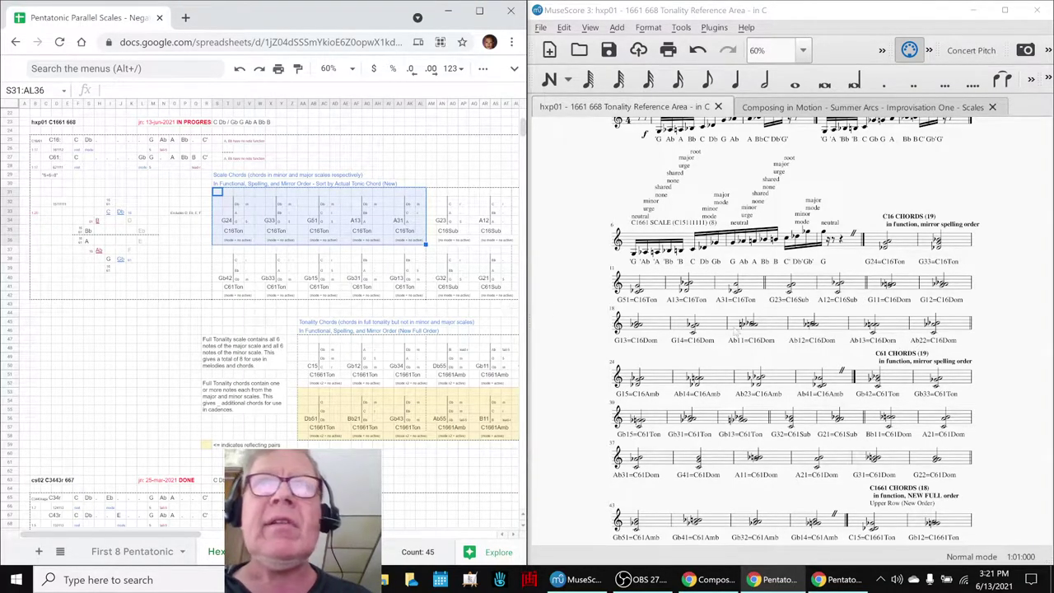
scroll(884, 311, down, 5)
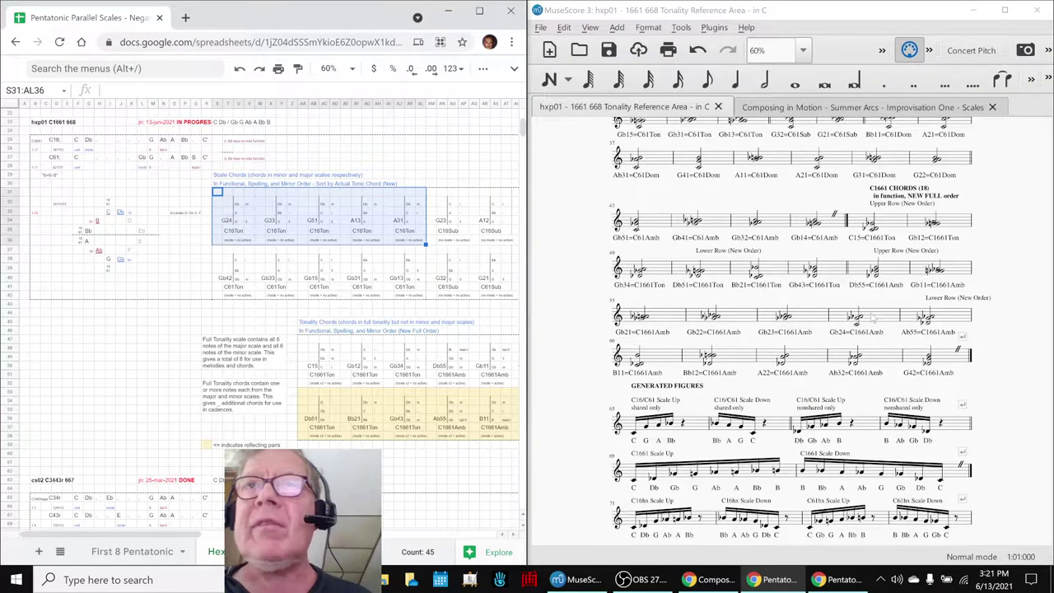
Select measures 9–65, toggle the piano keyboard, and bring up the Pentatonic Parallel Scales checklist
click(939, 356)
scroll(939, 356, up, 5)
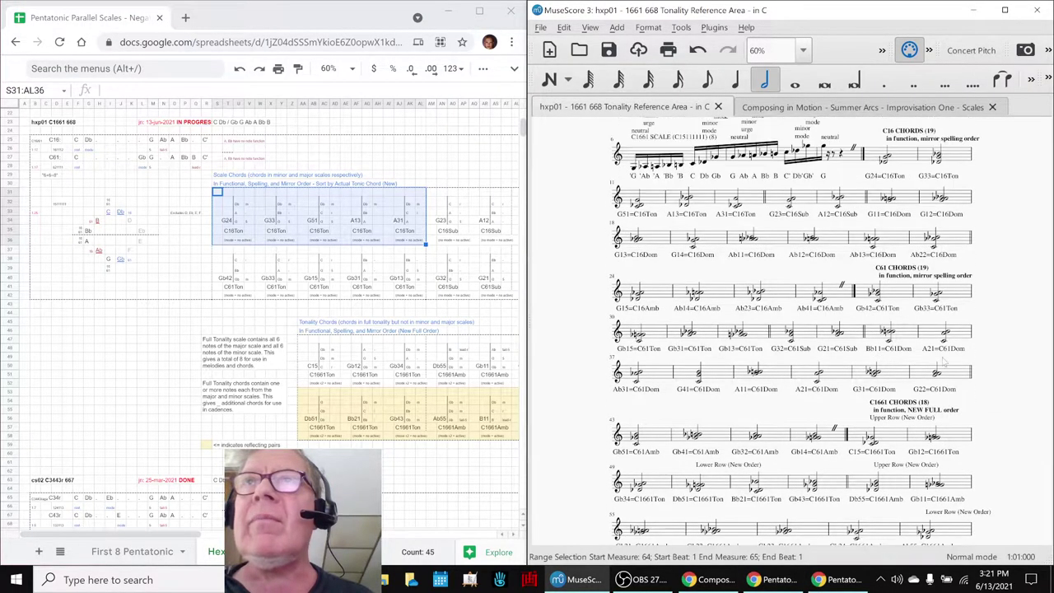
shift+click(900, 240)
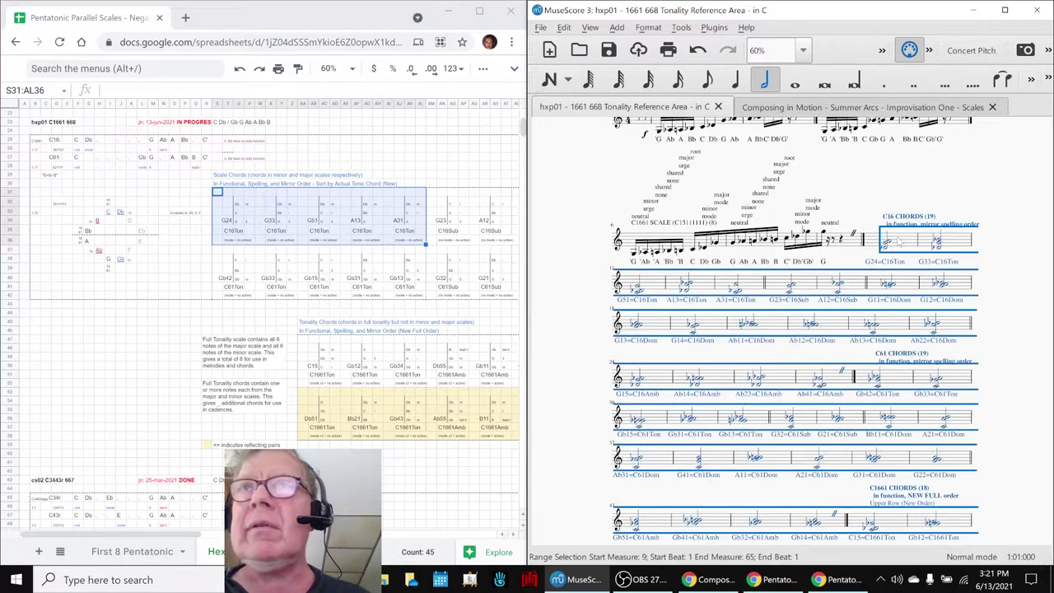
key(p)
key(p)
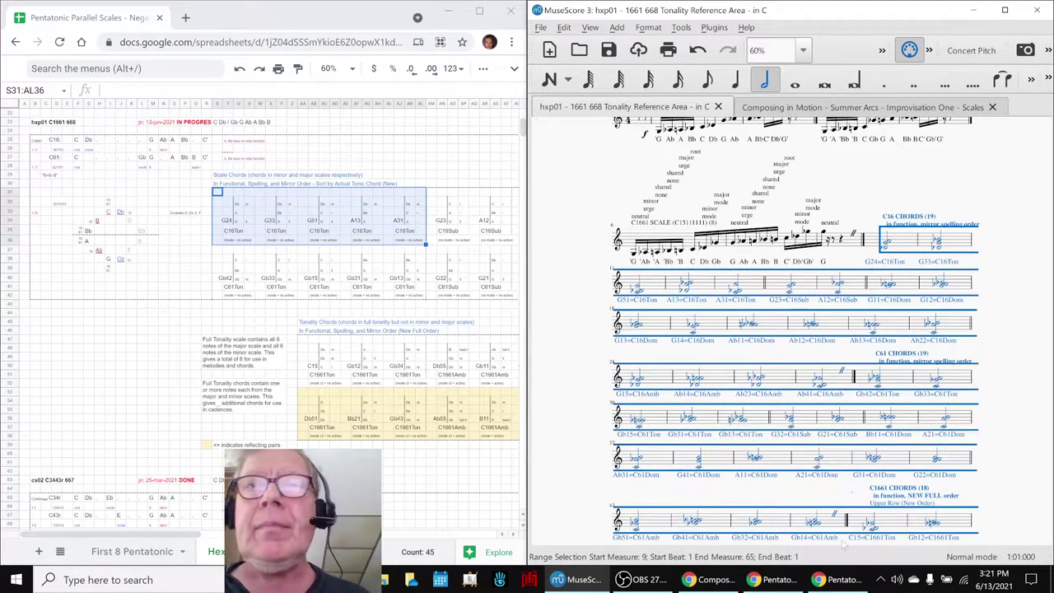
click(838, 580)
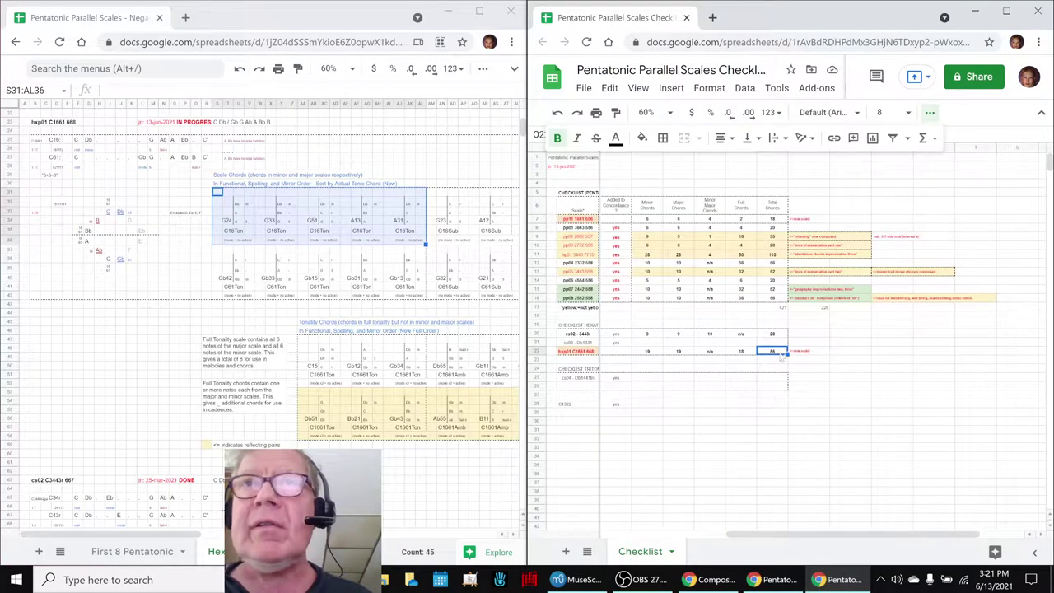
click(659, 354)
click(681, 354)
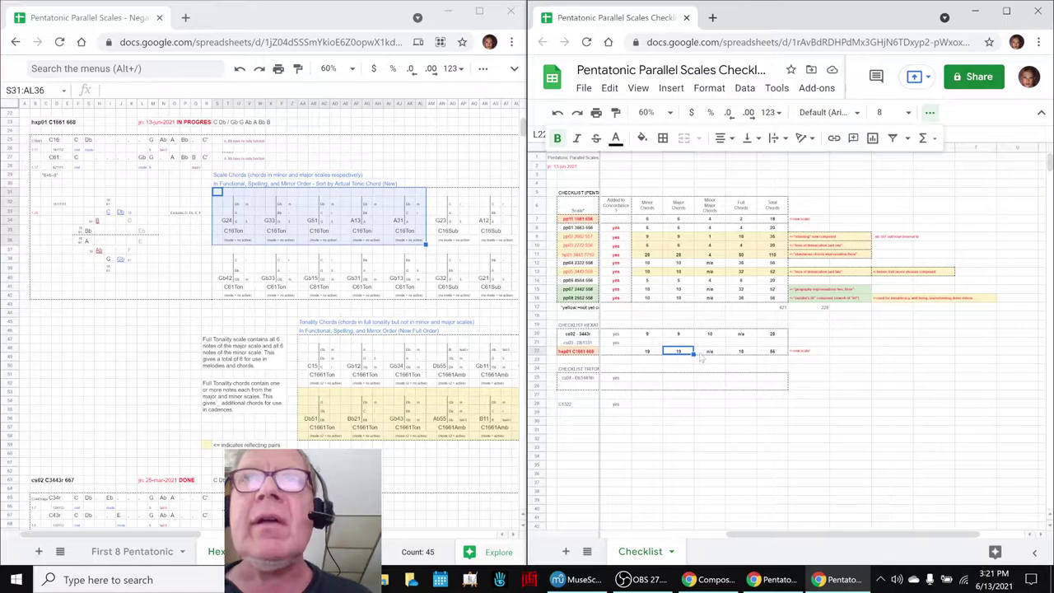
click(741, 356)
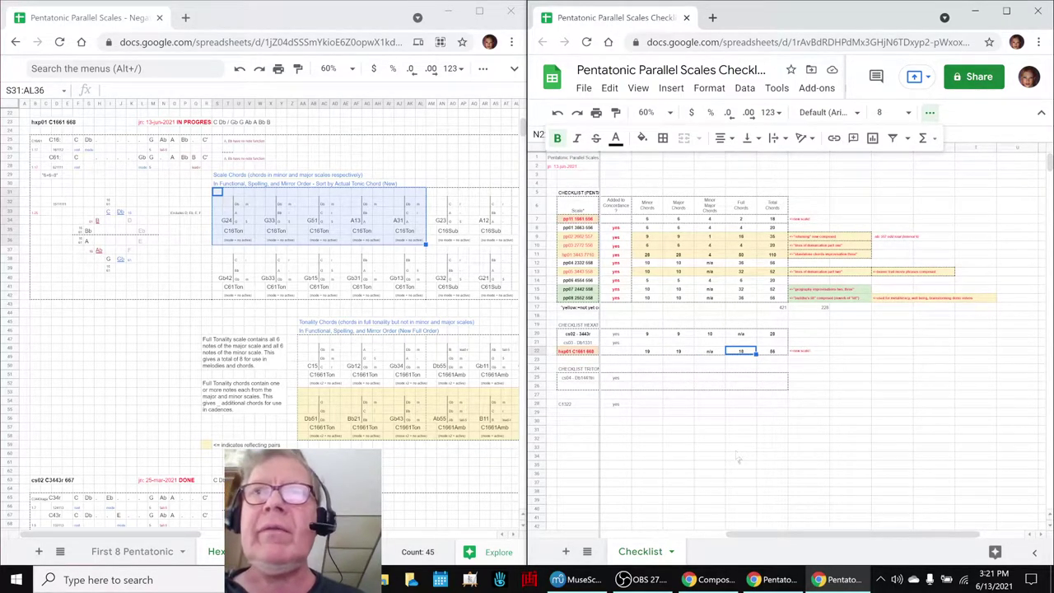
click(643, 580)
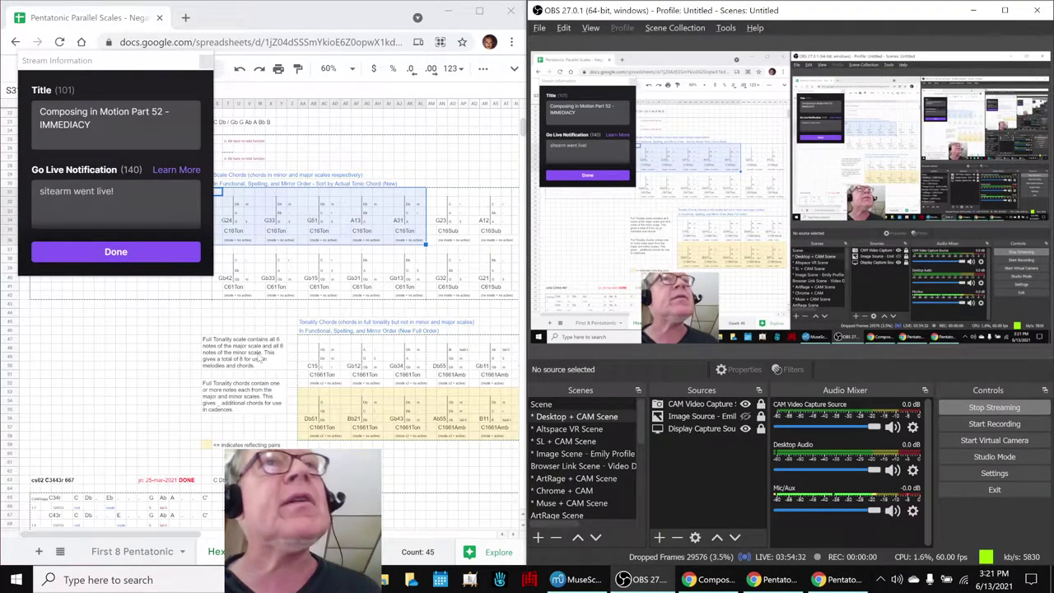
click(625, 581)
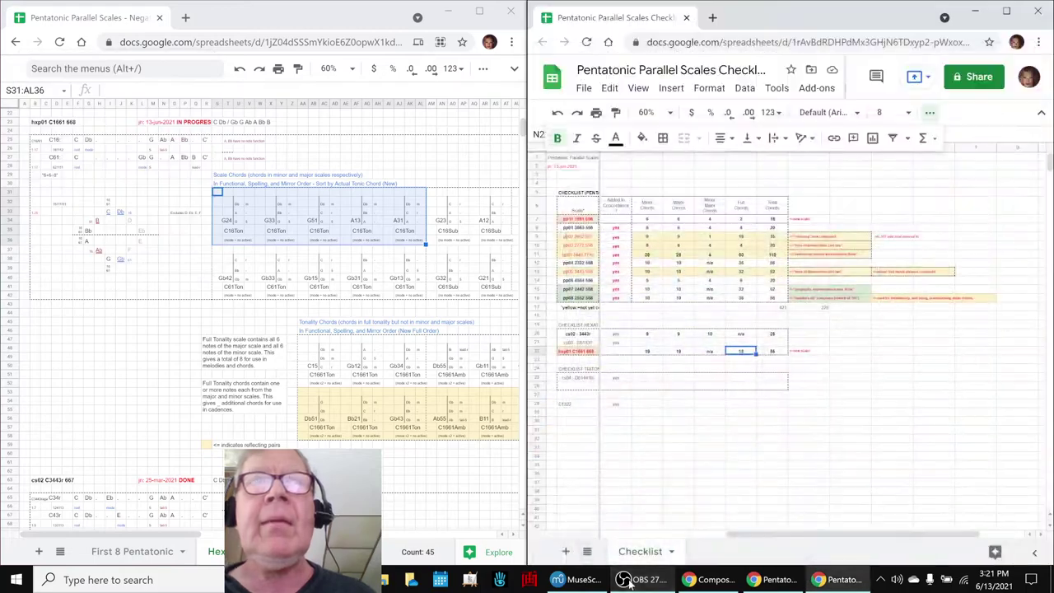
click(457, 14)
Minimize the checklist, clear the score's range selection, and return to the session notes
click(975, 11)
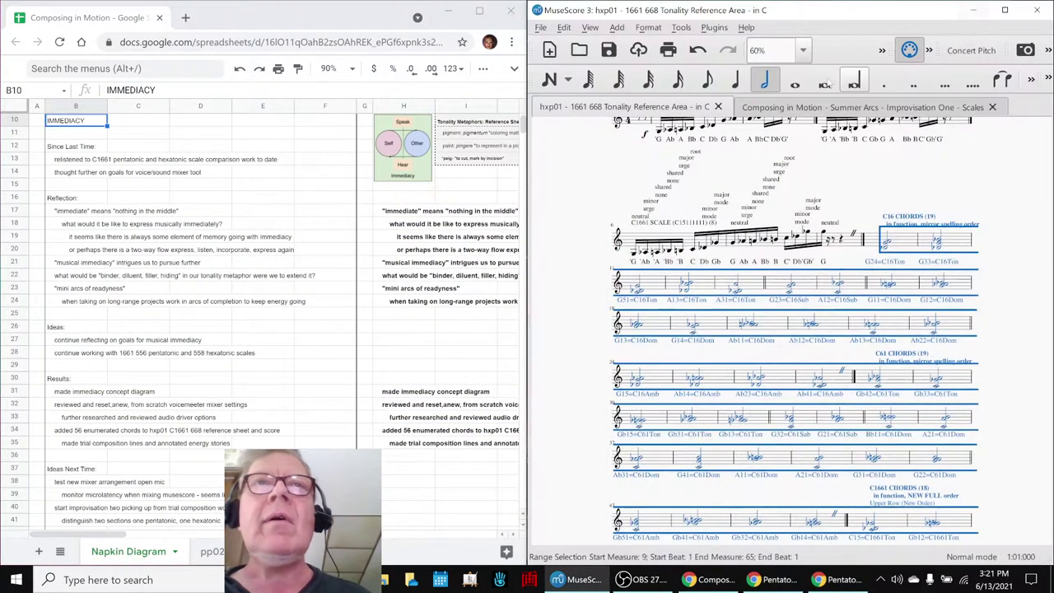
click(575, 272)
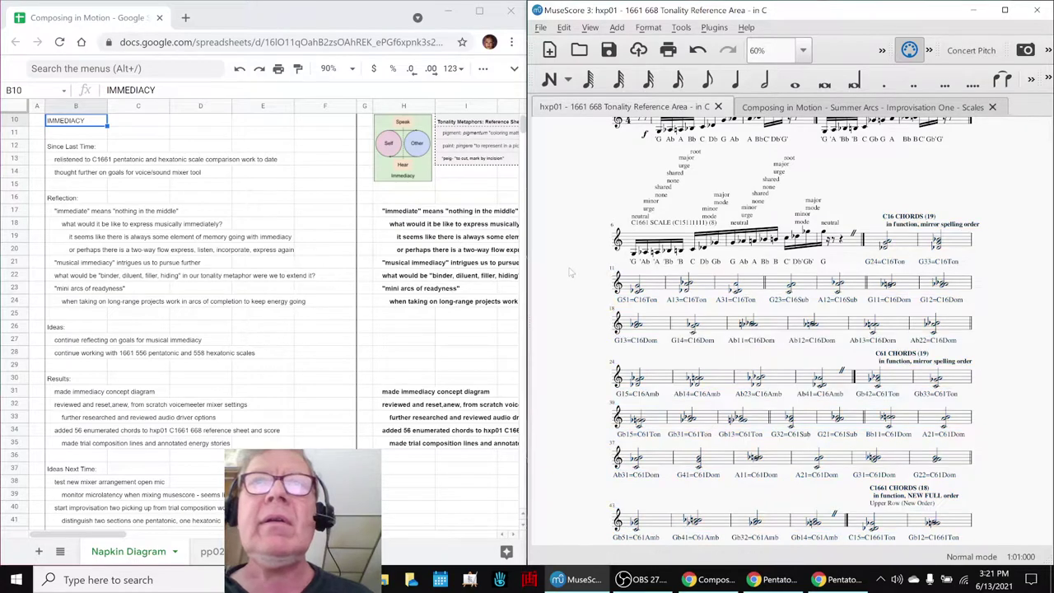
click(403, 217)
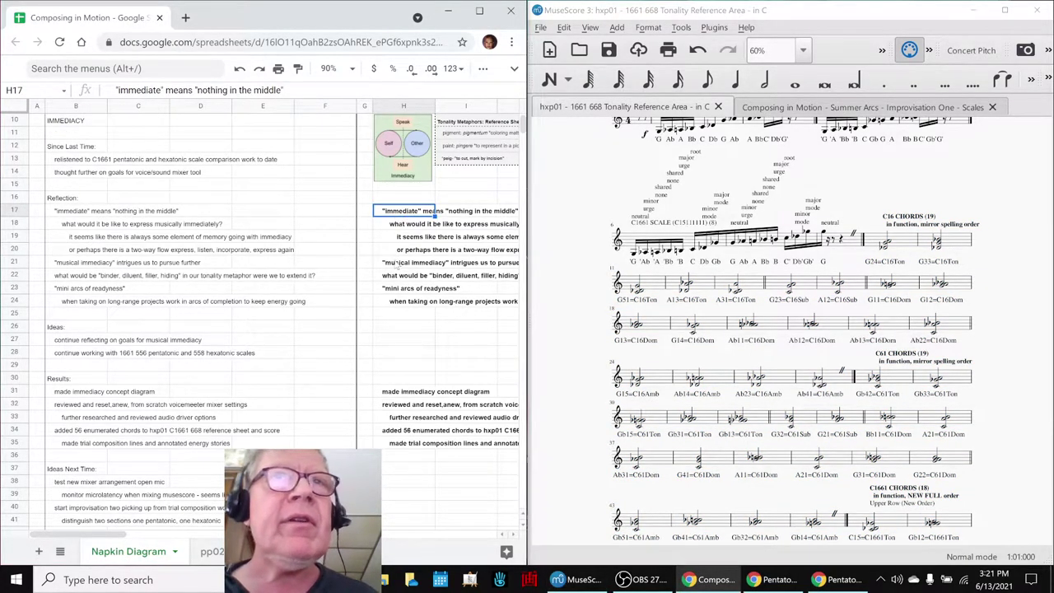
Read the 'musical immediacy' note in H21 and the note in H19
click(398, 263)
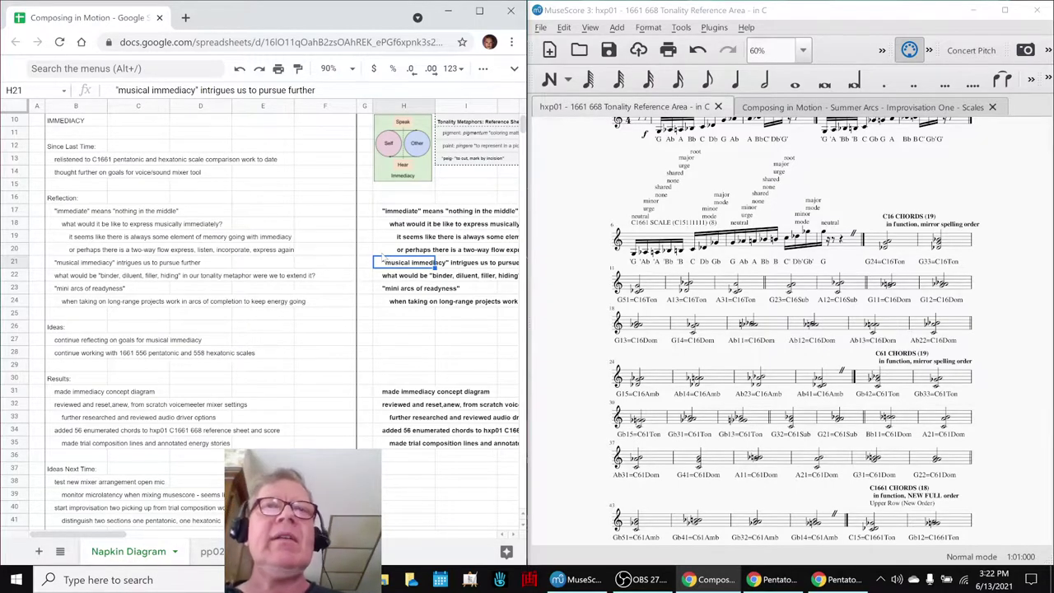
key(Right)
key(Right)
key(Right)
key(Left)
key(Left)
key(Left)
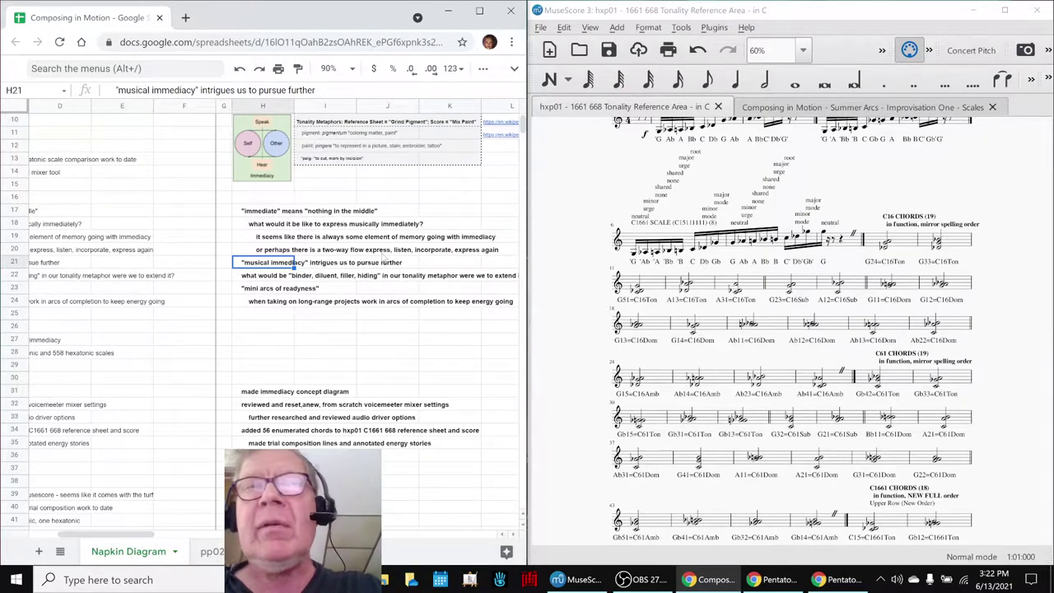
key(Up)
key(Up)
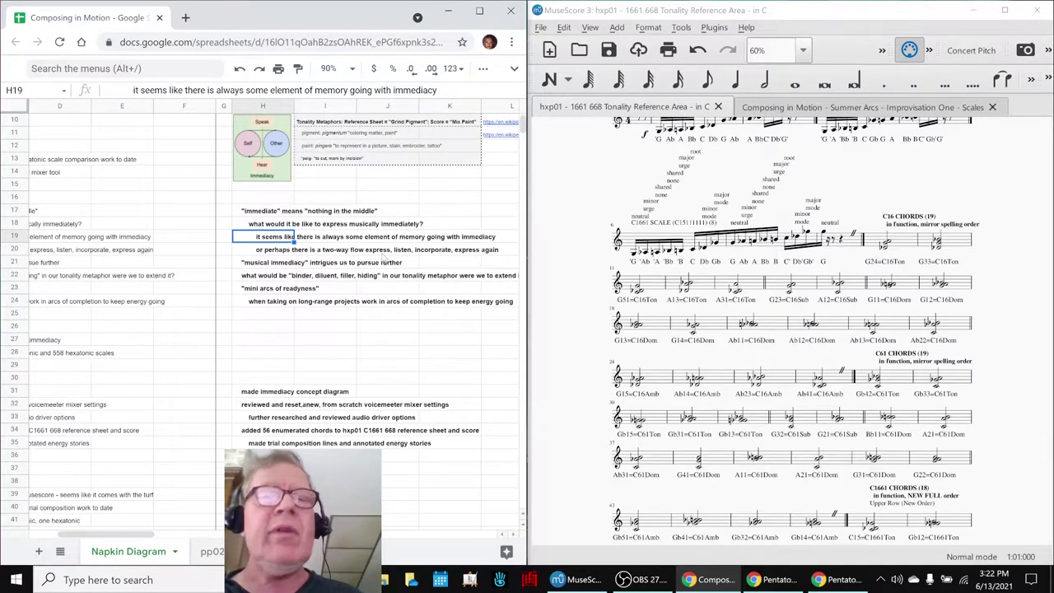
Move to J26, then select the Immediacy napkin diagram
click(367, 329)
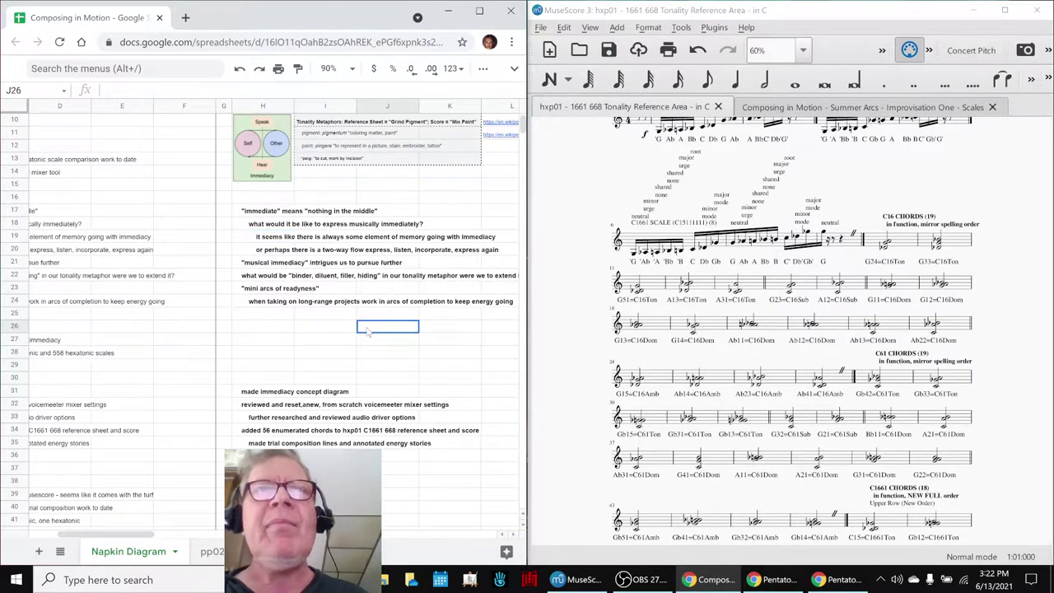
scroll(368, 330, up, 3)
click(239, 268)
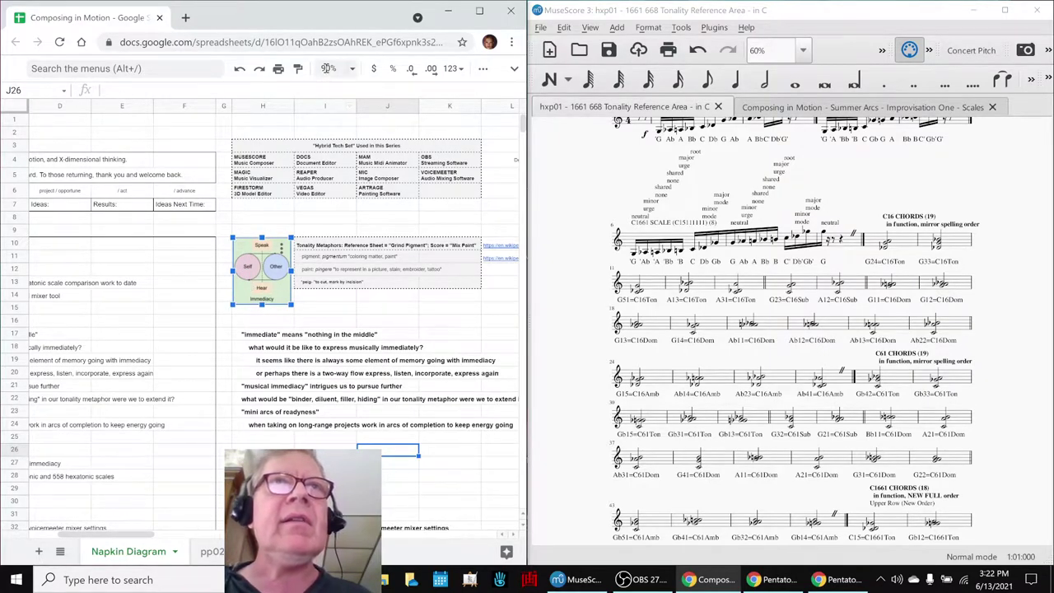
Zoom the notes to 200% and select the Speak–Self–Other–Hear Immediacy diagram
click(331, 68)
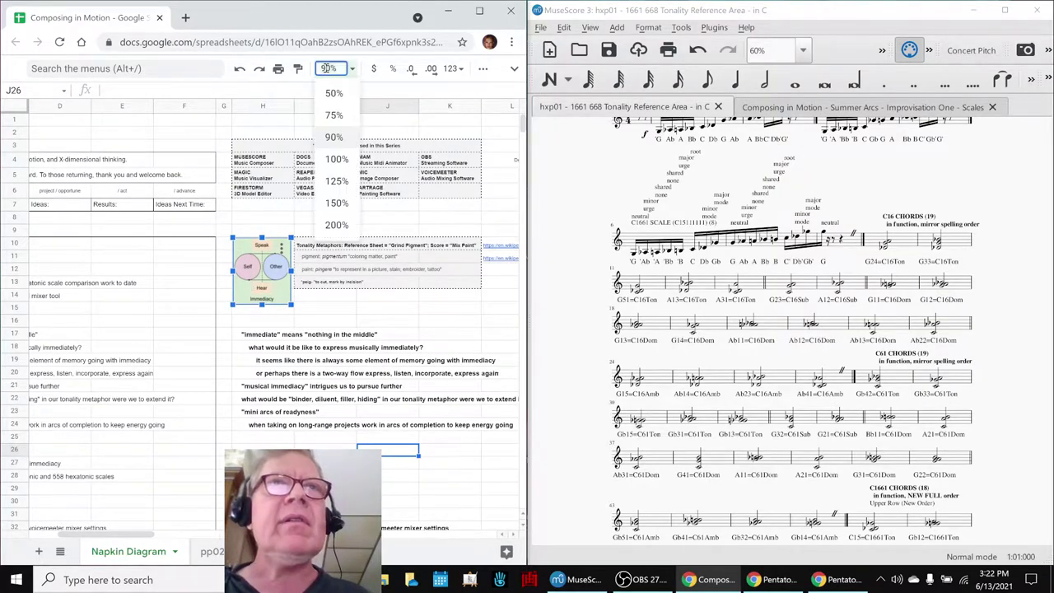
click(336, 225)
drag(97, 537, 131, 537)
scroll(247, 461, down, 3)
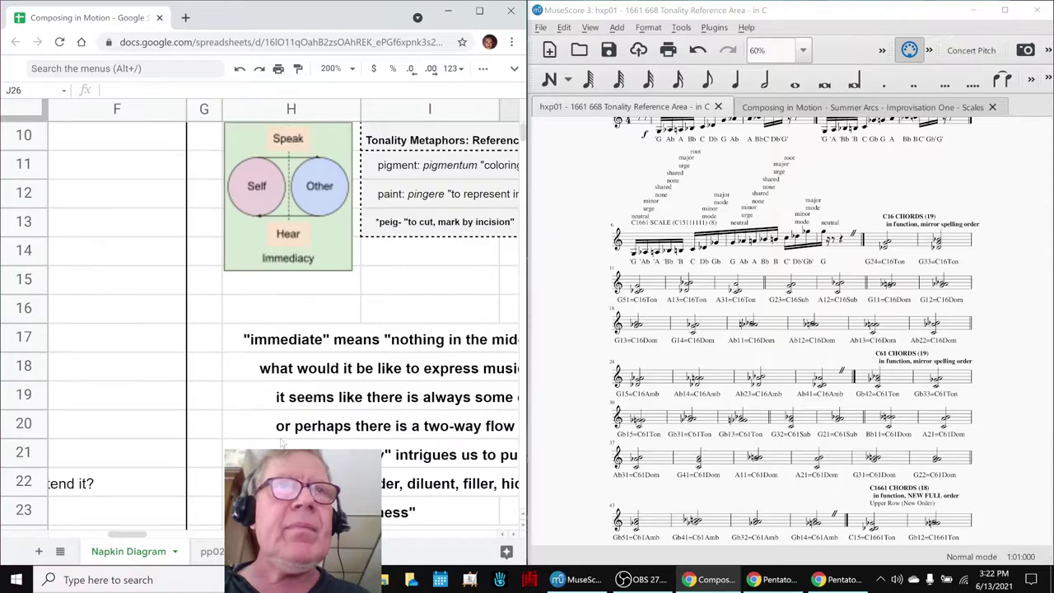
click(260, 203)
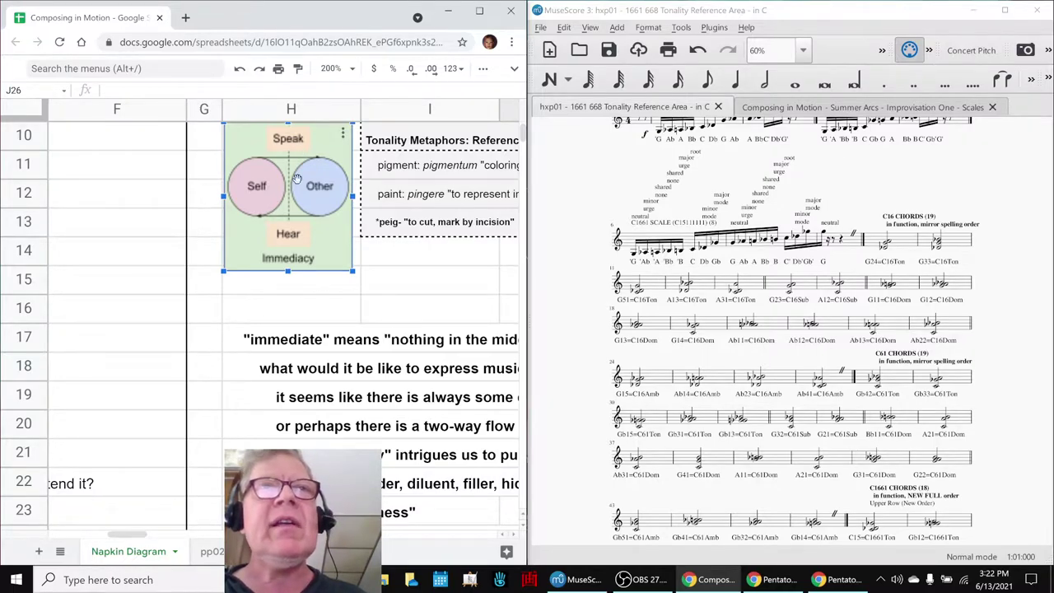
scroll(285, 236, up, 1)
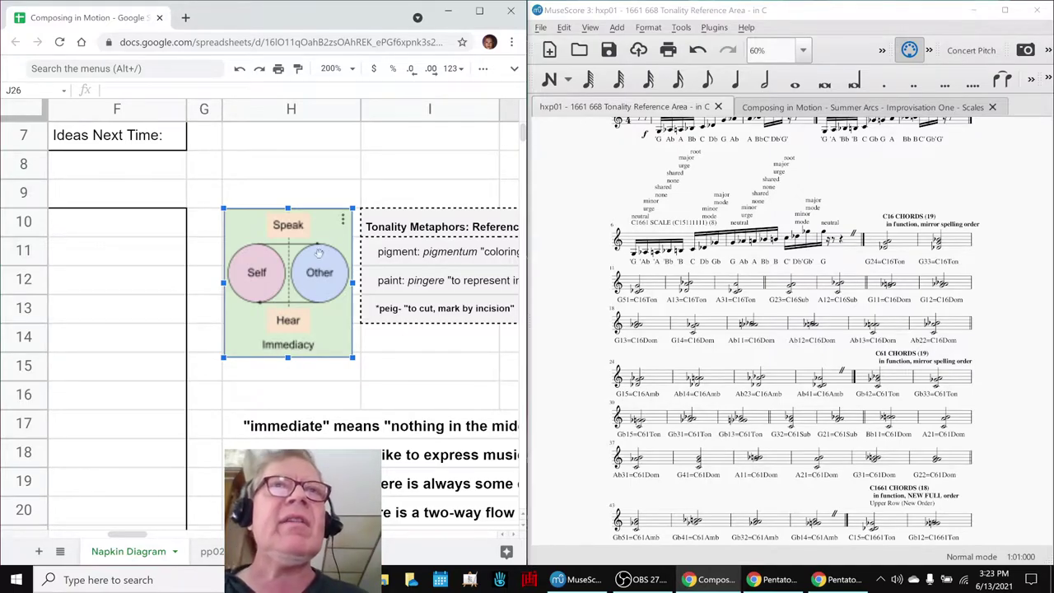
click(331, 70)
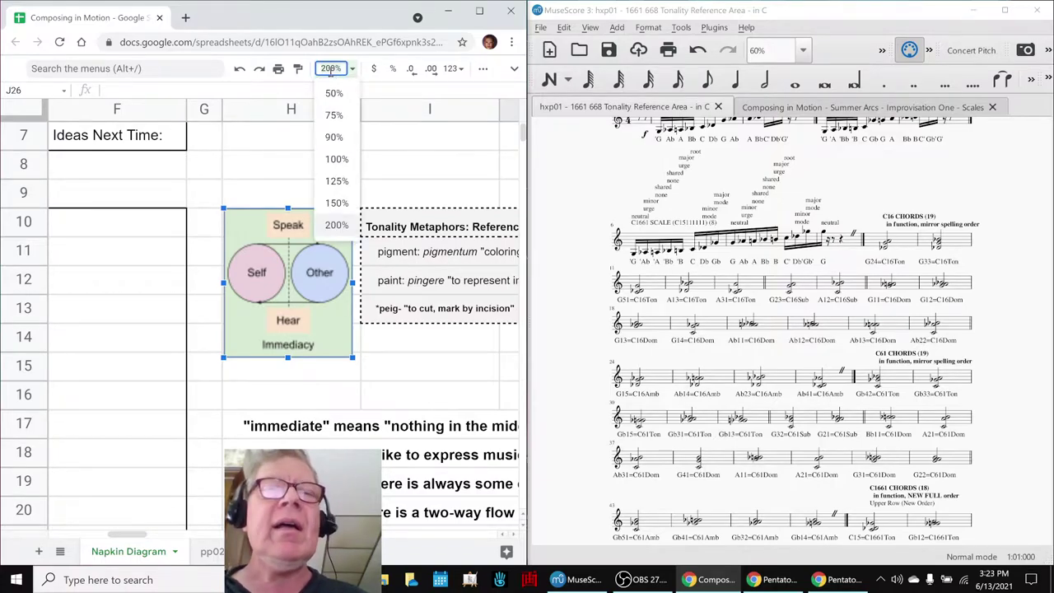
Zoom the notes out to 60% and jump to the start of row 26
text(60)
key(Return)
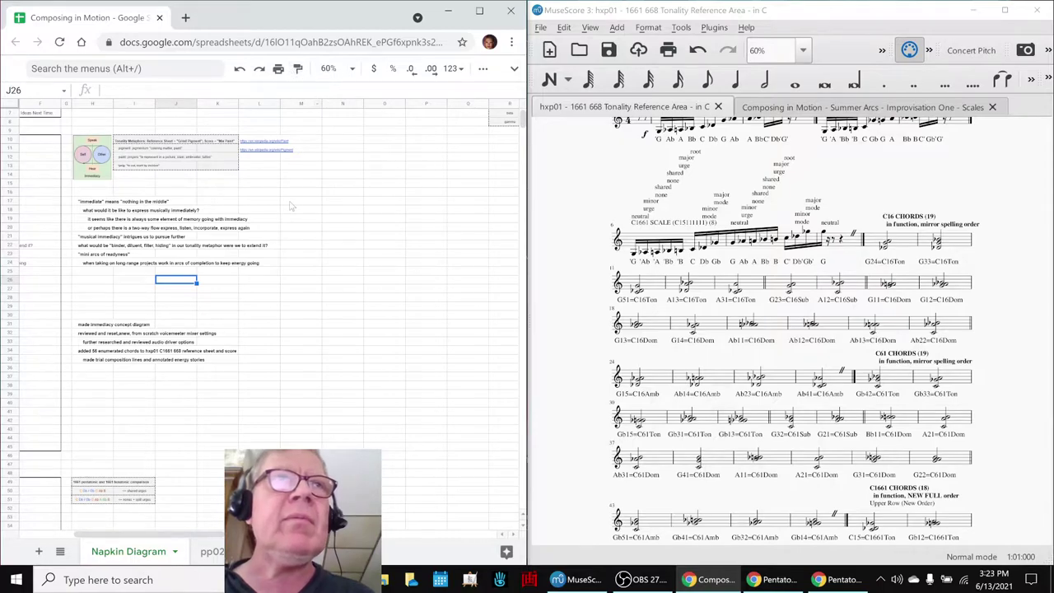
key(Left)
key(Home)
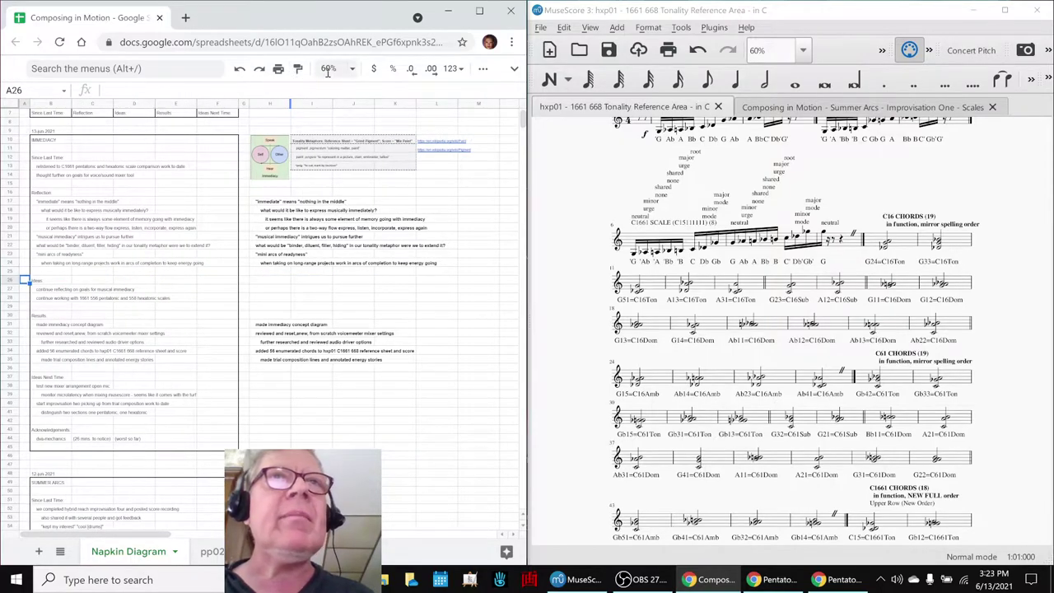
Zoom to 90% and reread the 'musical immediacy' note in H21
click(329, 70)
click(334, 136)
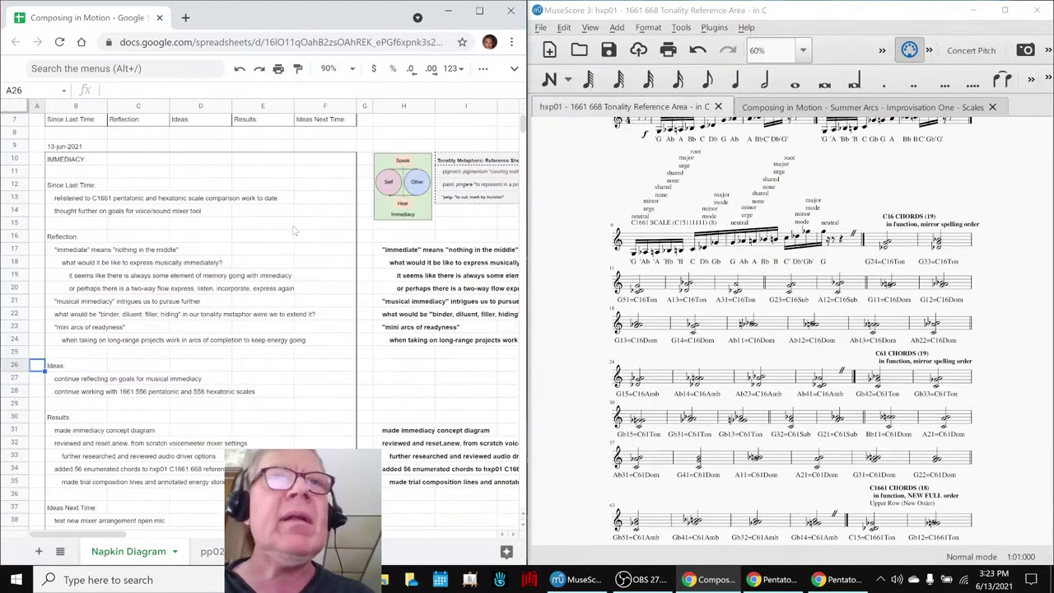
click(387, 305)
key(Right)
key(Right)
key(Right)
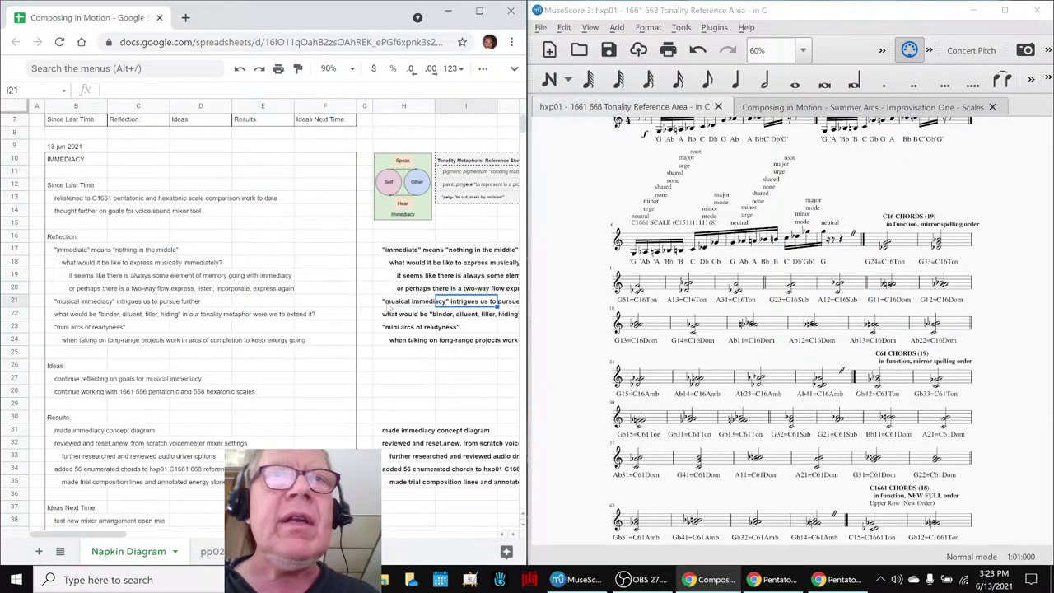
key(Left)
key(Left)
key(Left)
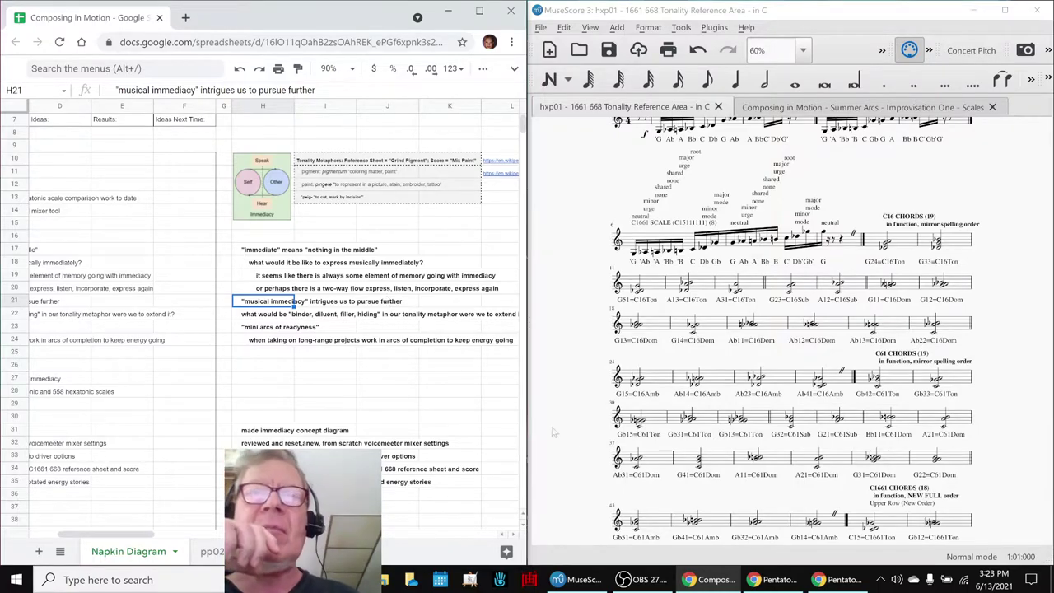
In the Pentatonic Parallel Scales sheet, select the Gb42 chord and move along row 40
click(755, 582)
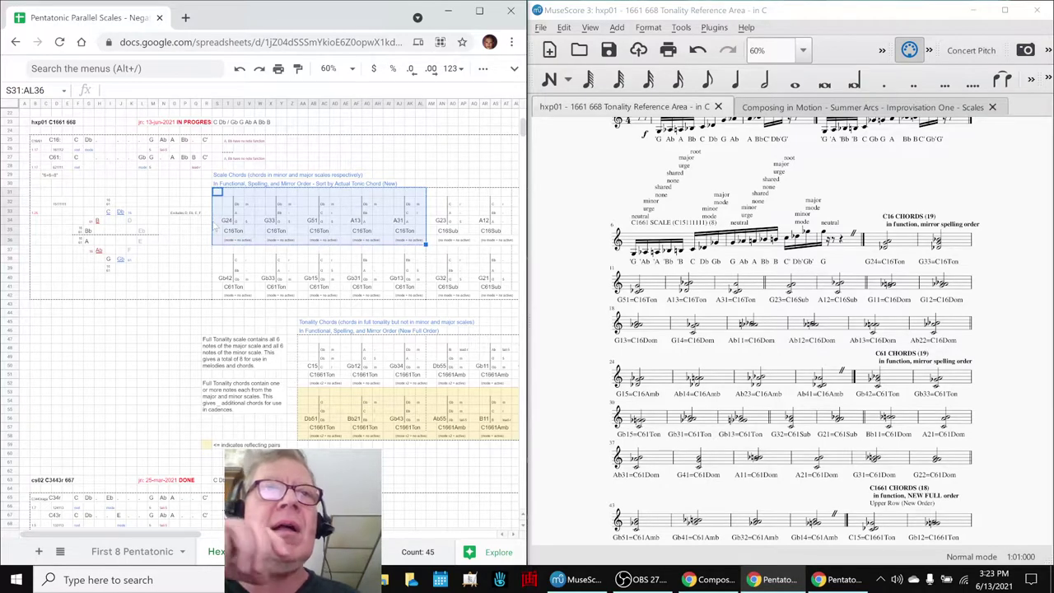
click(185, 278)
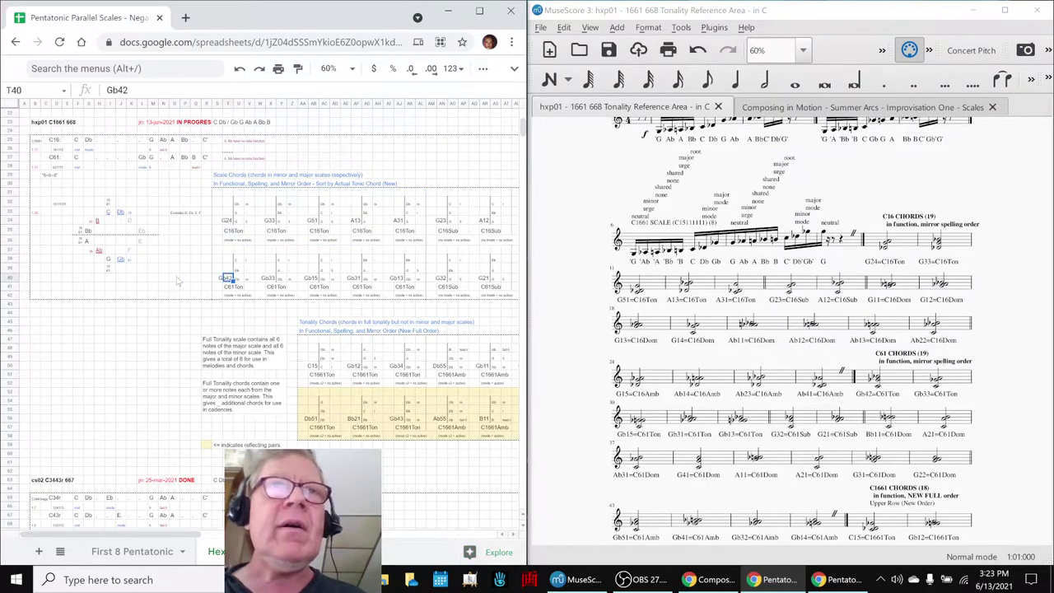
key(Right)
key(Right)
key(Right)
key(Right)
key(Right)
key(Right)
key(Right)
key(Right)
key(Right)
key(Right)
key(Right)
key(Right)
key(Right)
key(Right)
key(Right)
key(Right)
key(Right)
key(Right)
key(Right)
key(Right)
key(Right)
key(Right)
key(Right)
key(Right)
key(Right)
key(Right)
key(Right)
key(Right)
key(Right)
key(Right)
key(Right)
key(Right)
key(Right)
key(Right)
key(Right)
key(Right)
key(Right)
key(Right)
key(Right)
key(Right)
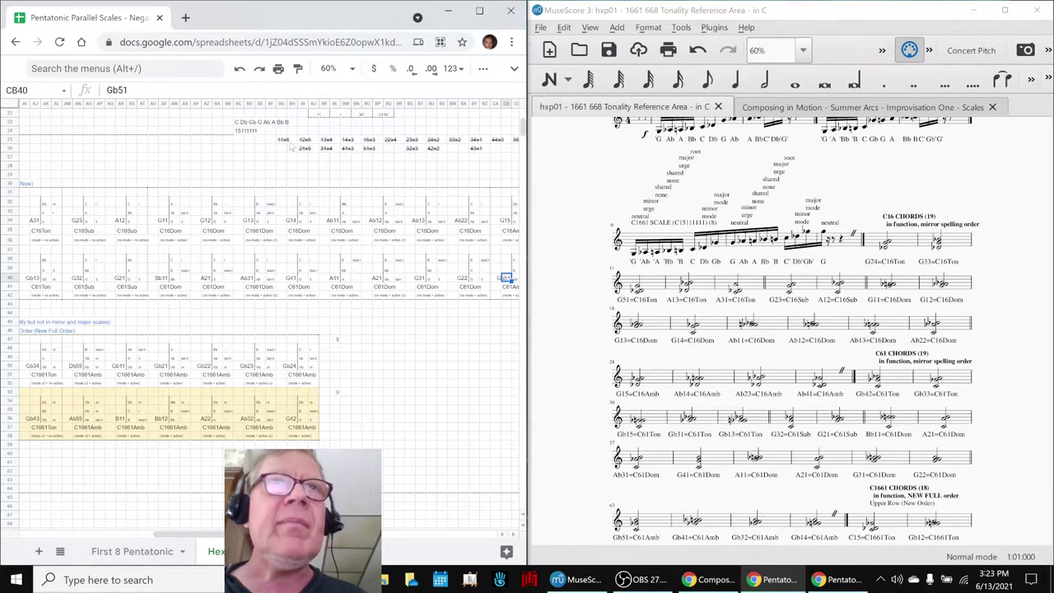
Step through the interval counts around 11x6 in row 25
click(282, 140)
key(Right)
key(Right)
key(Right)
key(Right)
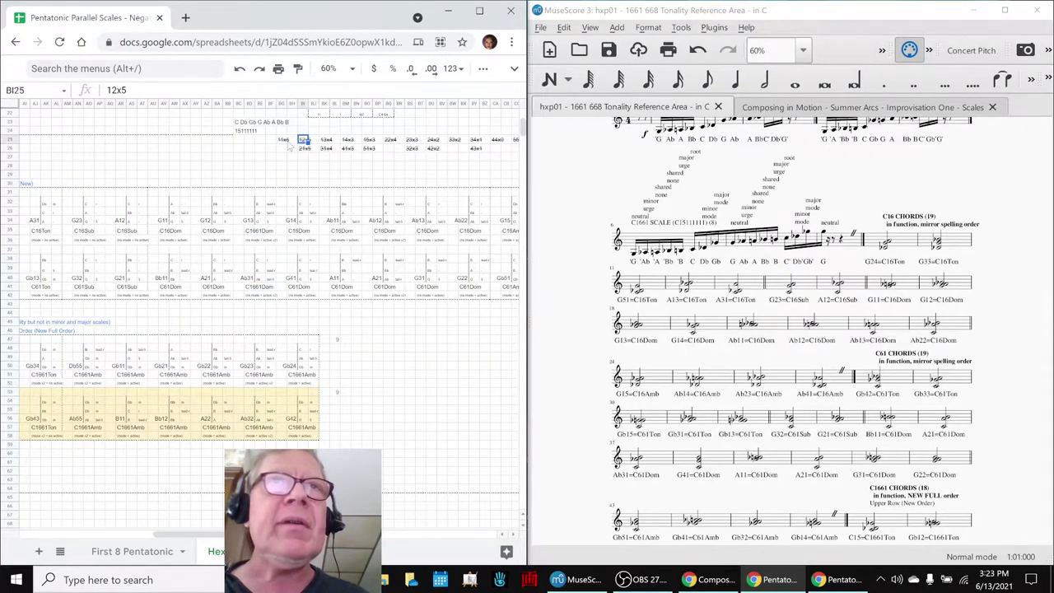
key(Left)
key(Left)
key(Left)
key(Left)
key(Down)
key(Down)
key(Down)
key(Down)
key(Down)
key(Down)
key(Down)
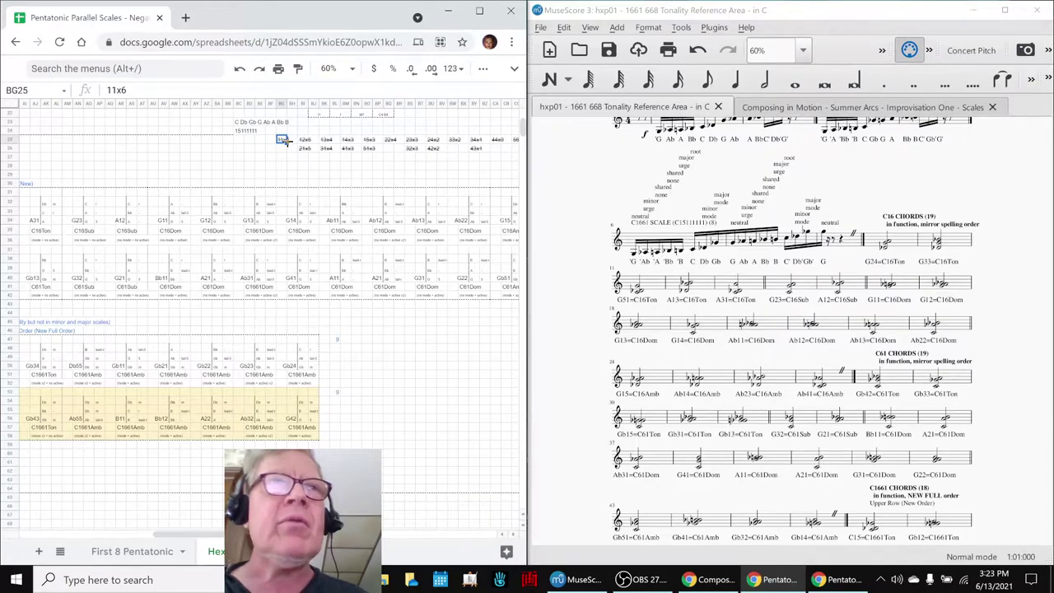
key(Left)
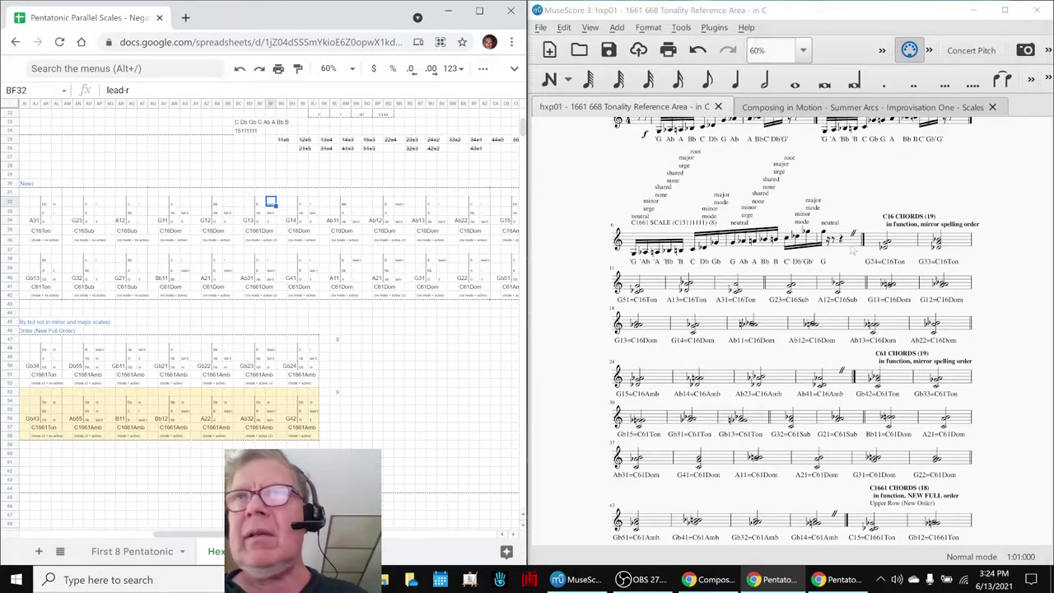
Play the G24=C16Ton chord measure, then clear the selection
click(899, 242)
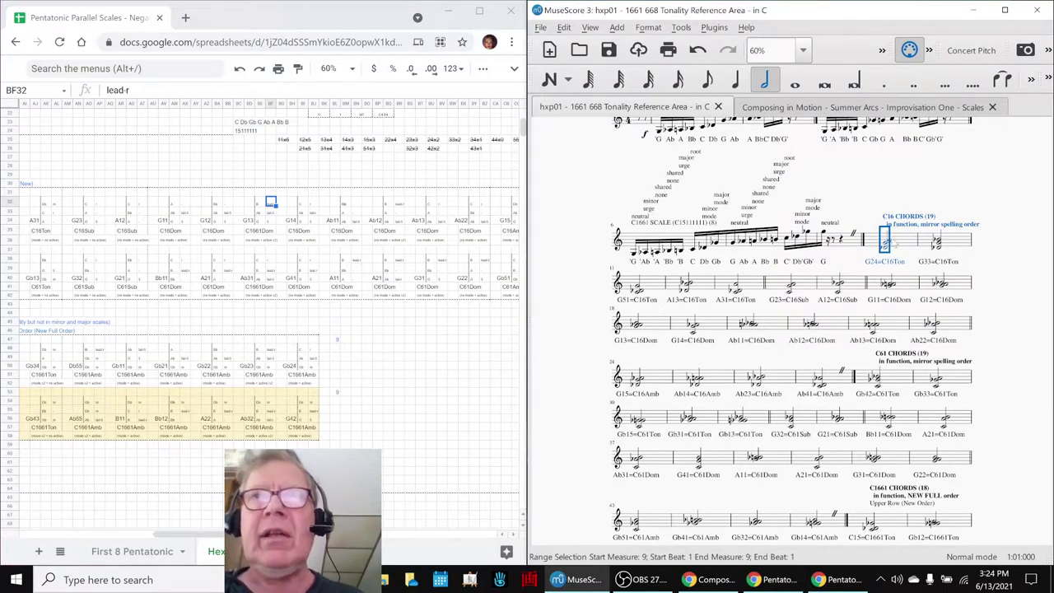
key(space)
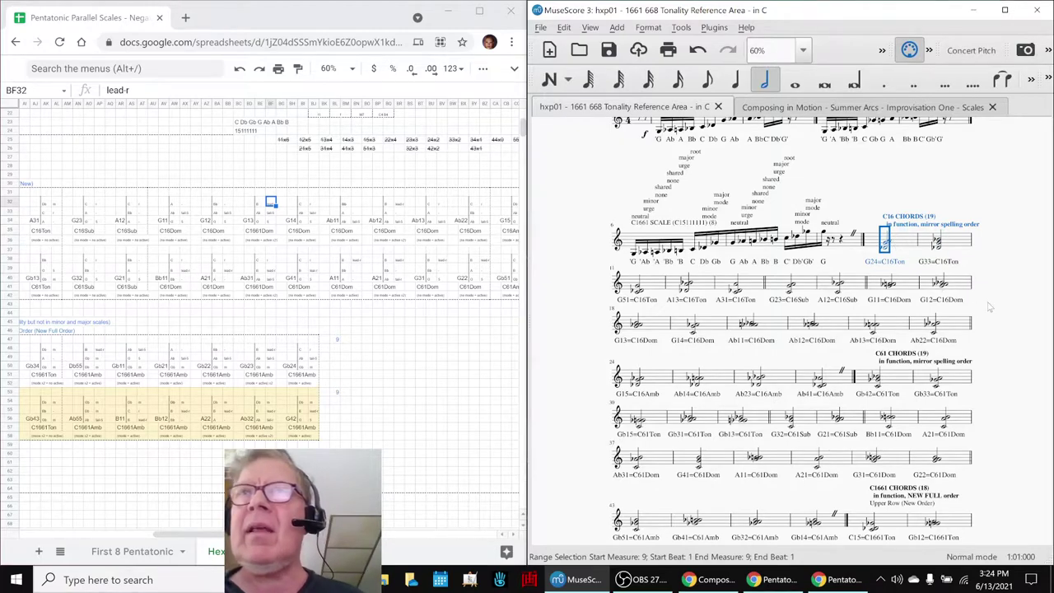
click(990, 306)
Switch to Summer Arcs, inspect the first Waking Up chord on each staff, and maximize the window
click(864, 109)
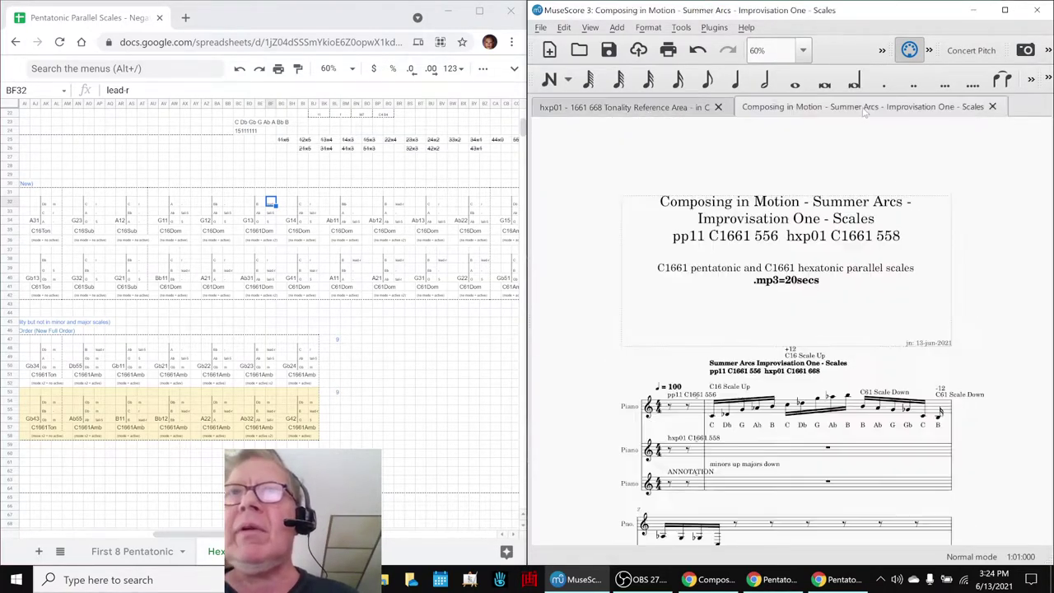
scroll(924, 329, down, 10)
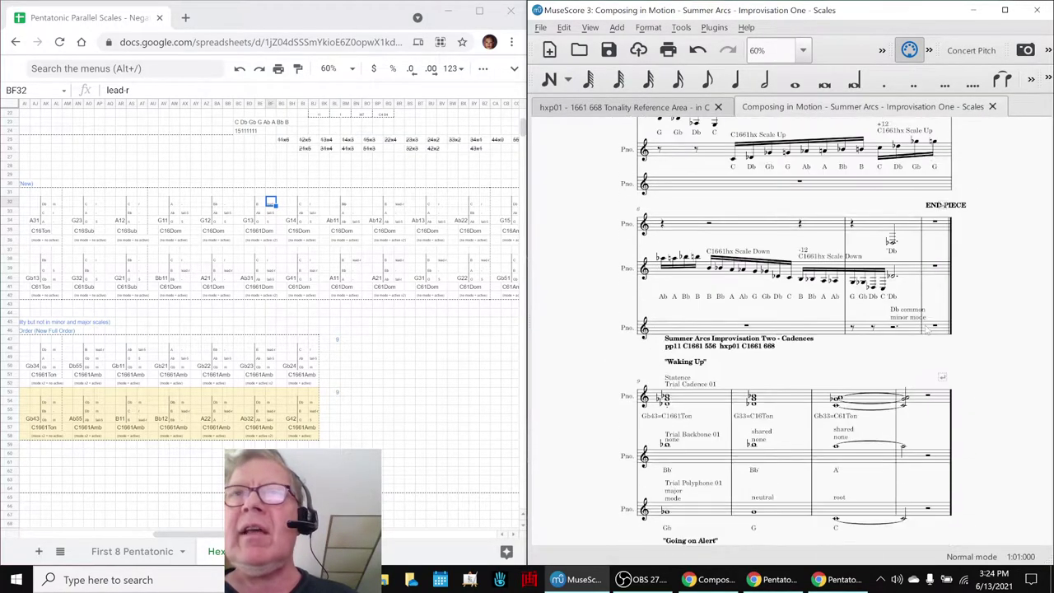
scroll(926, 327, down, 4)
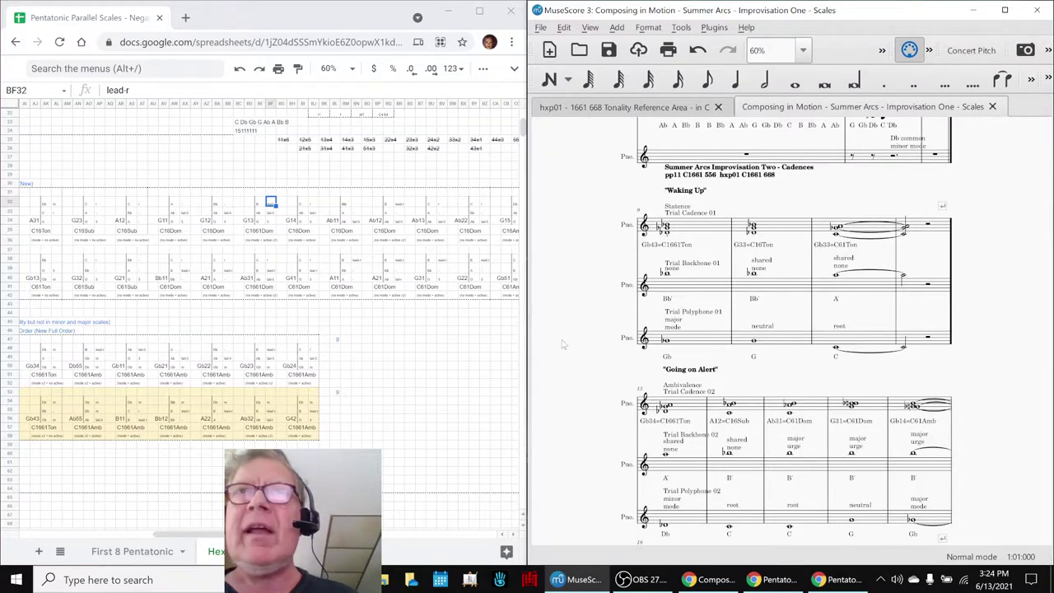
click(702, 233)
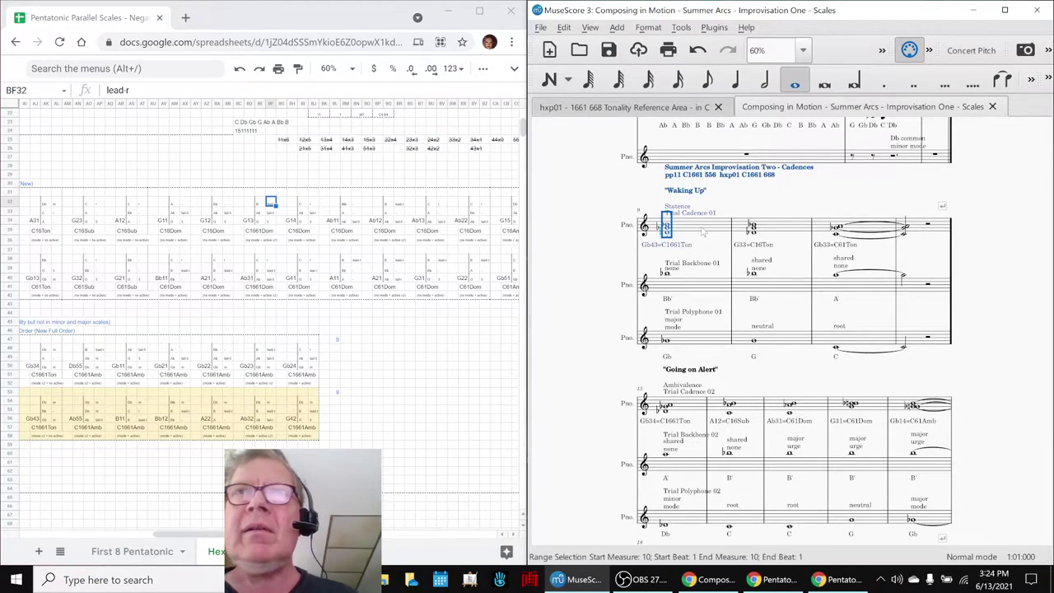
click(704, 292)
click(721, 344)
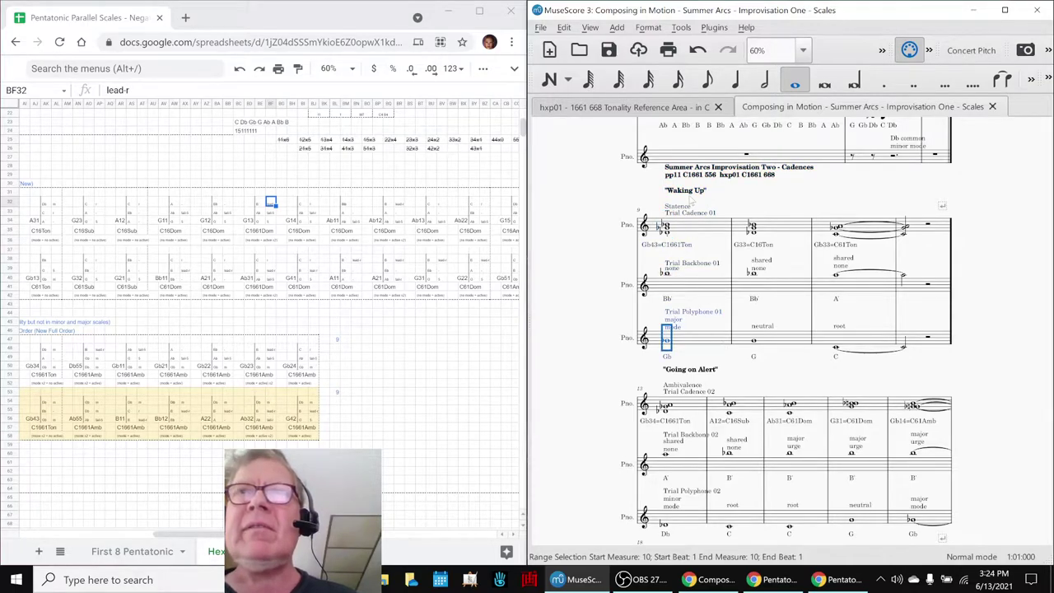
click(580, 247)
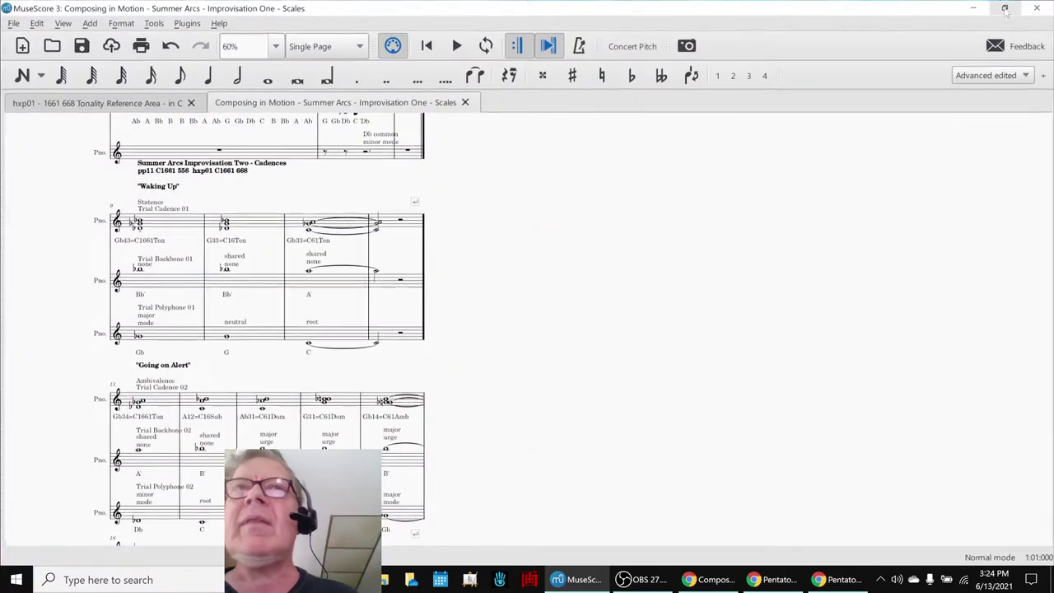
click(1005, 10)
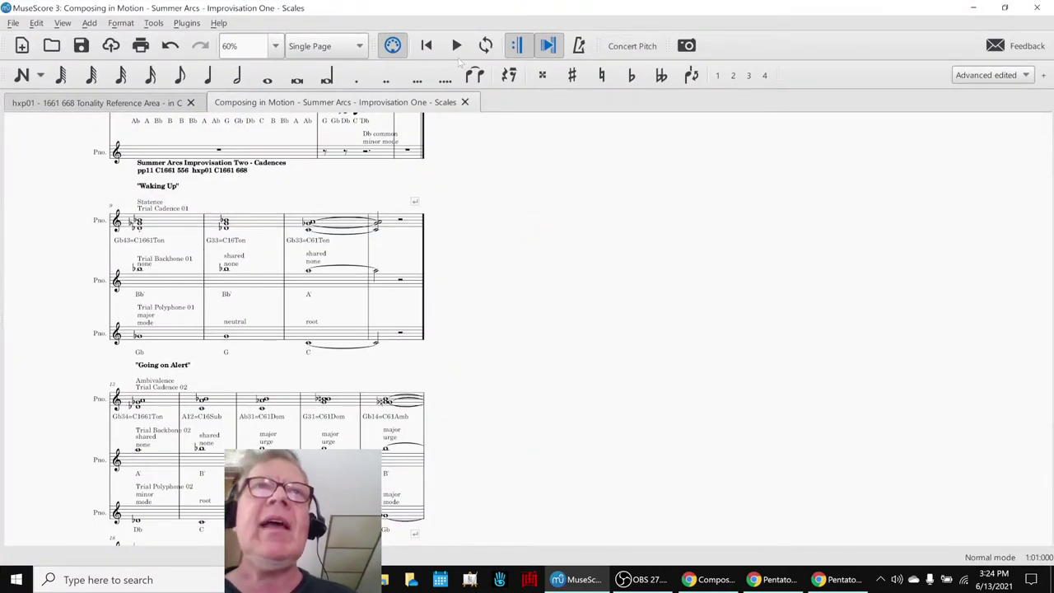
Switch the Summer Arcs score to Continuous View and check the second staff's first measure
click(325, 46)
click(336, 30)
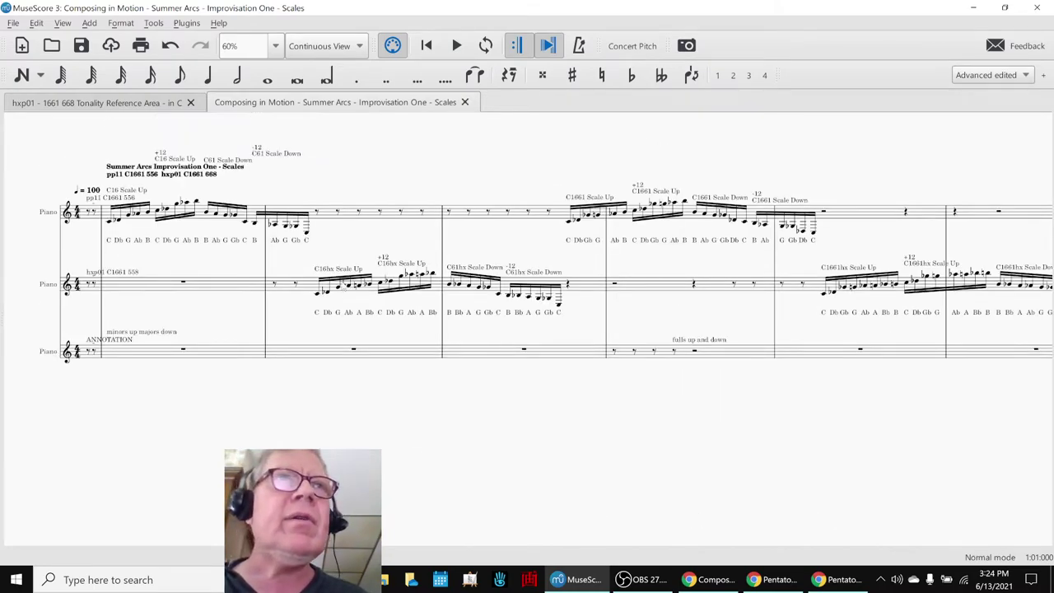
click(171, 288)
key(Escape)
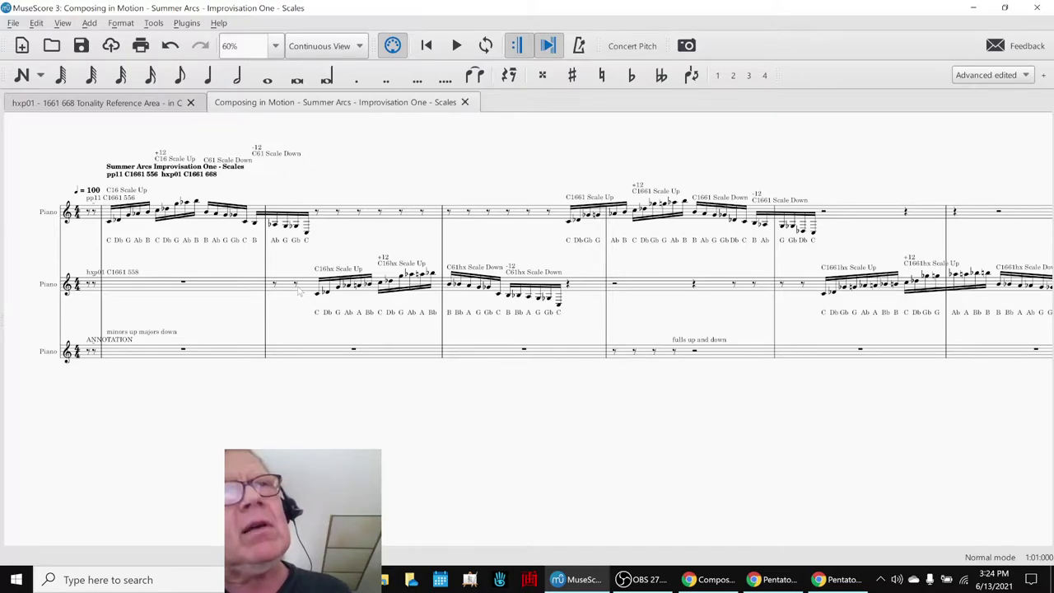
Check the third staff's first measure, then play the score from the beginning
click(223, 360)
click(213, 402)
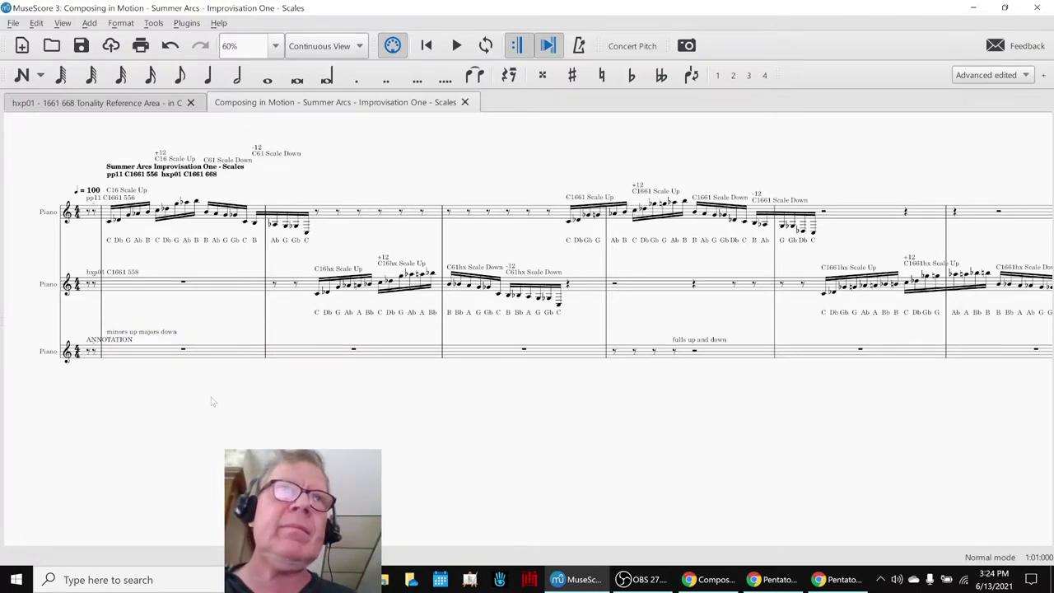
key(space)
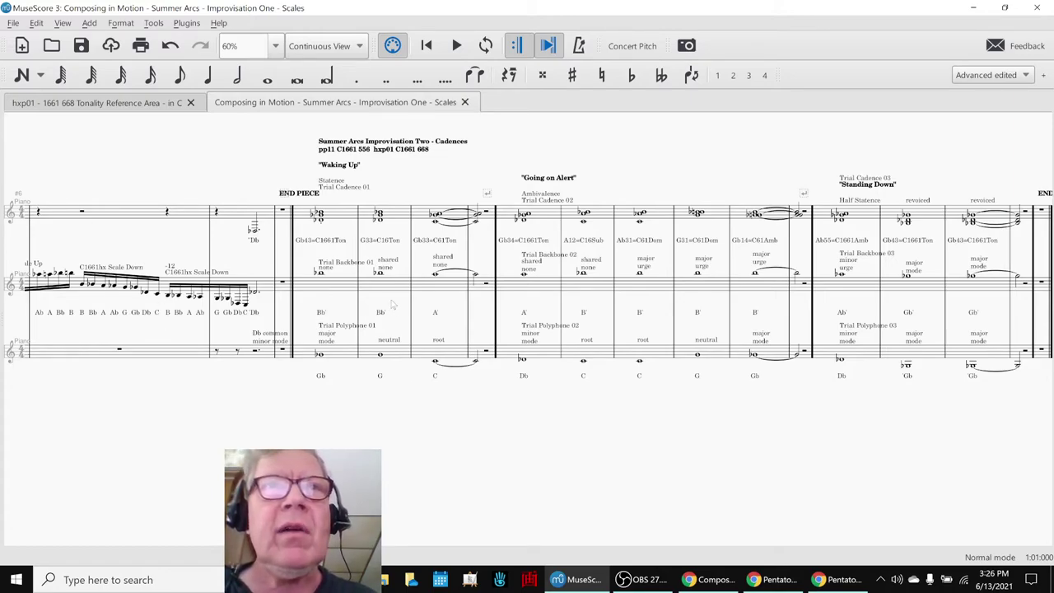
click(443, 286)
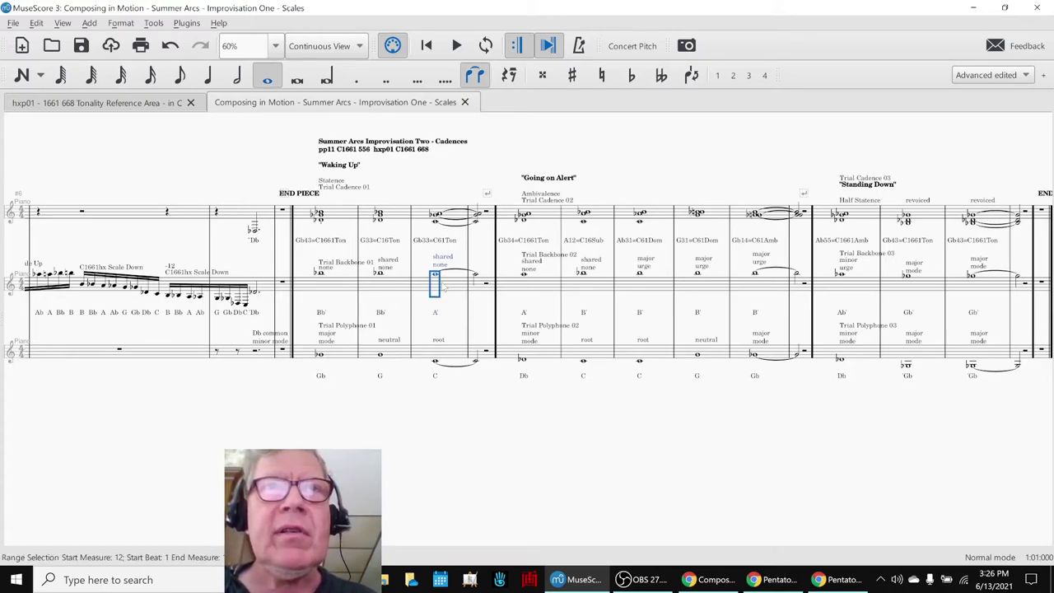
click(404, 291)
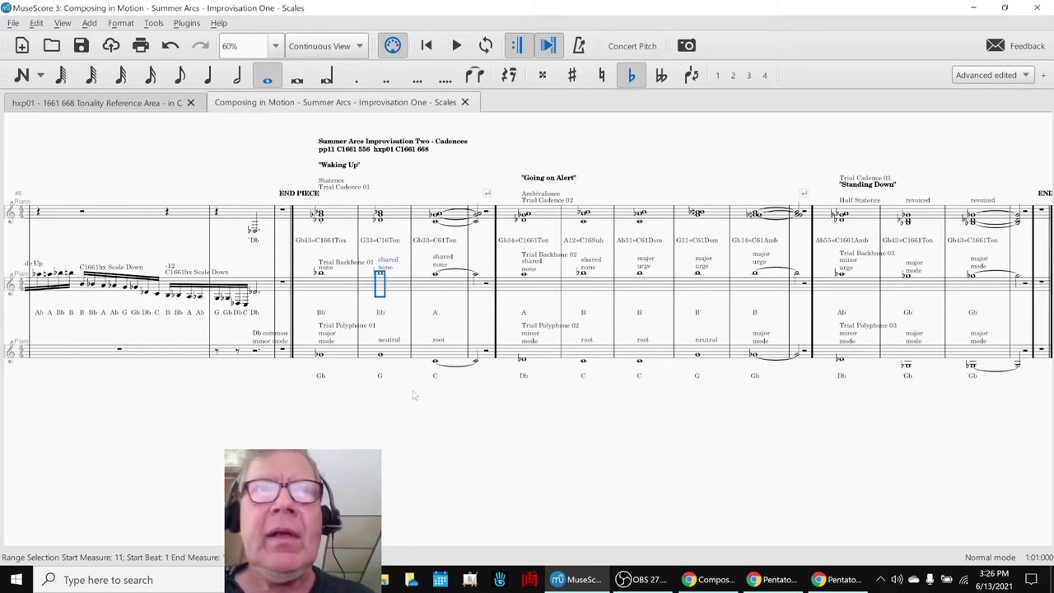
click(404, 441)
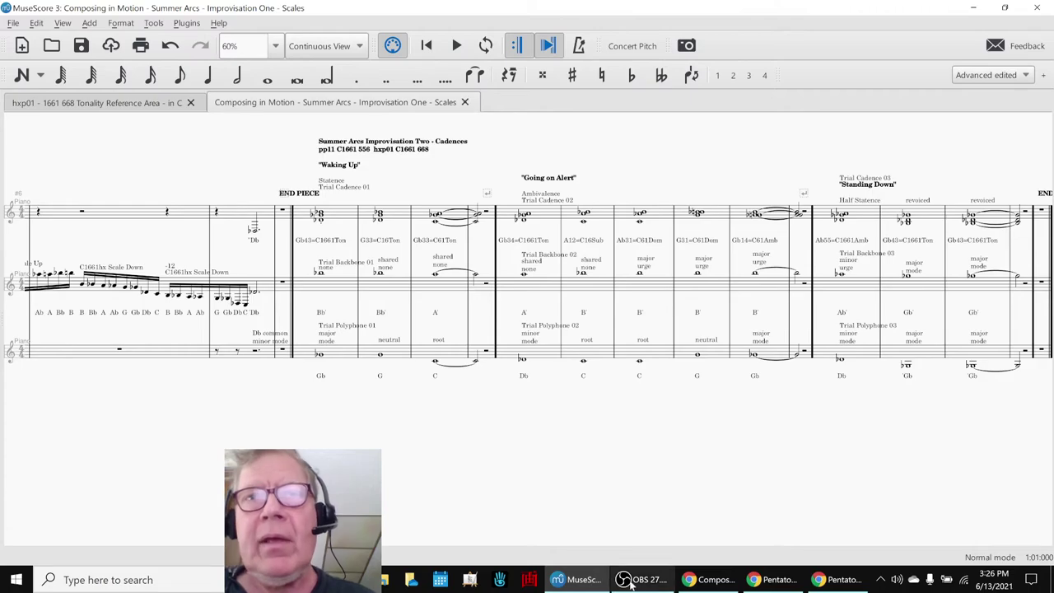
Bring the Composing in Motion notes forward and return to the start of row 21
click(704, 583)
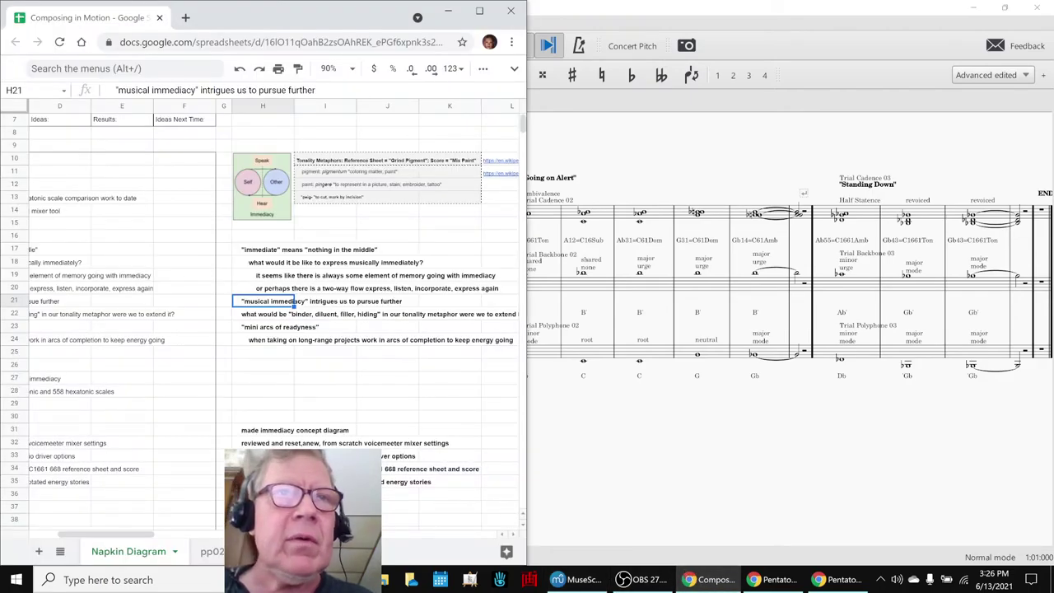
scroll(182, 505, down, 5)
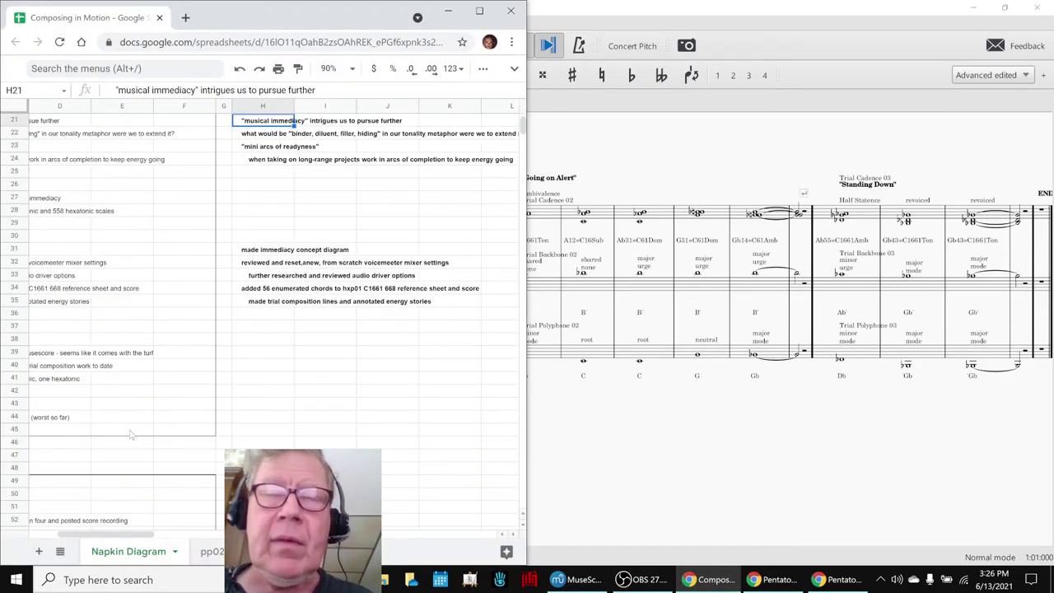
key(Home)
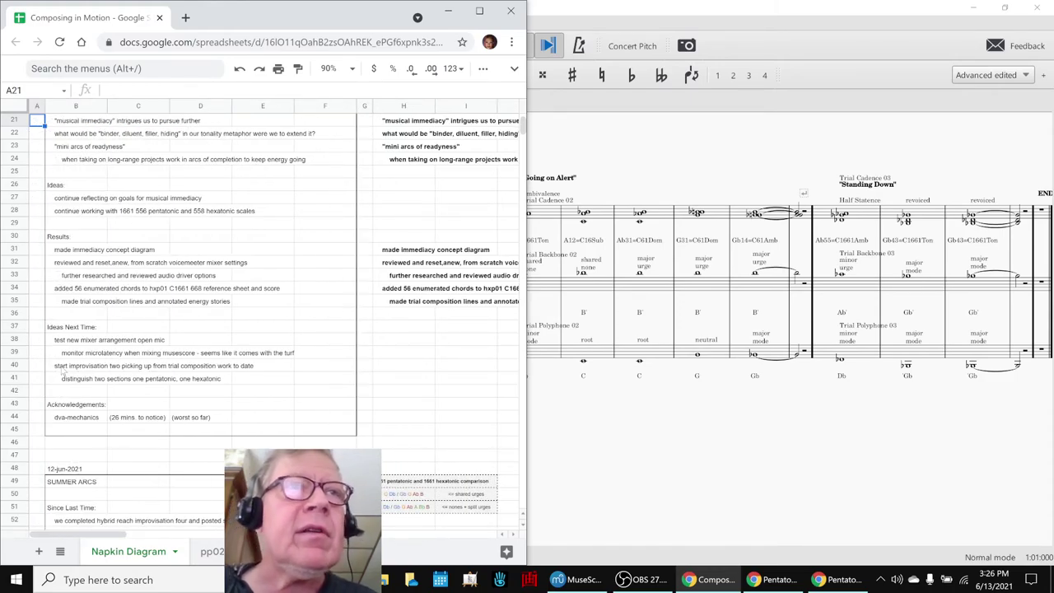
Open the Voicemeeter mixer from the system tray, then close it
click(880, 580)
click(867, 561)
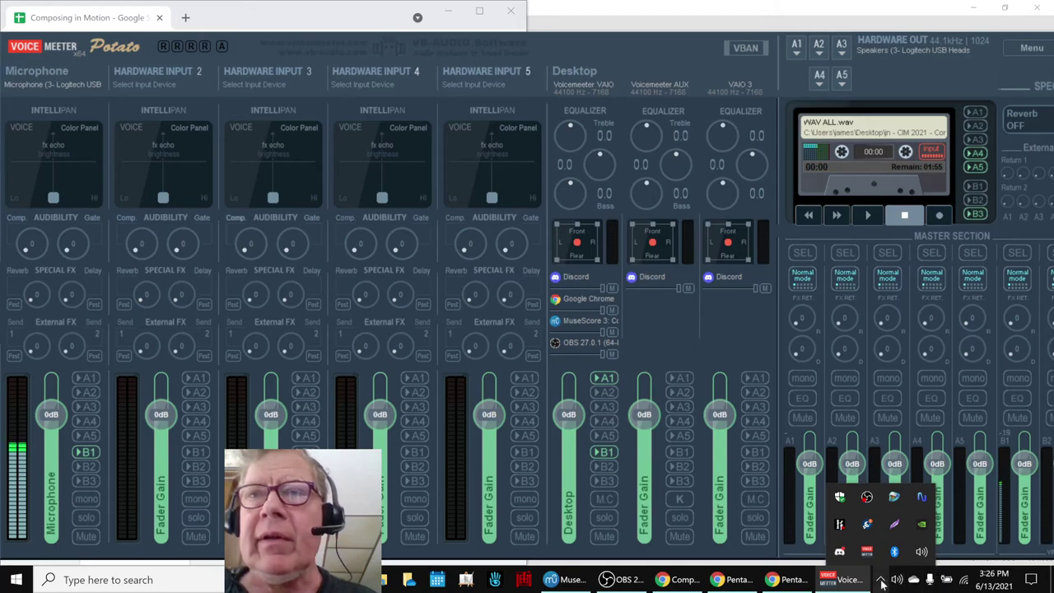
right_click(861, 581)
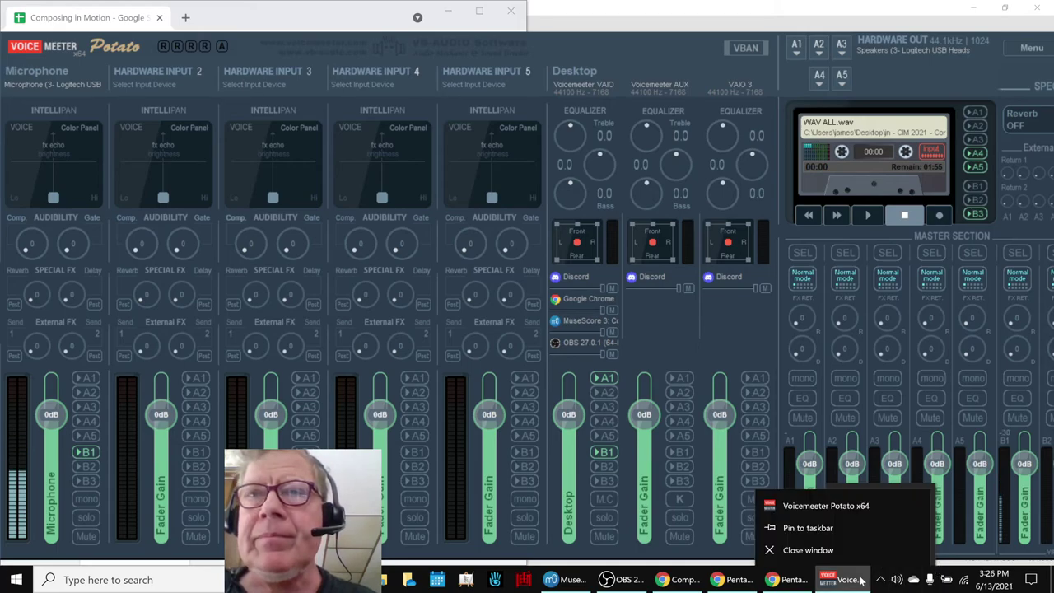
click(823, 549)
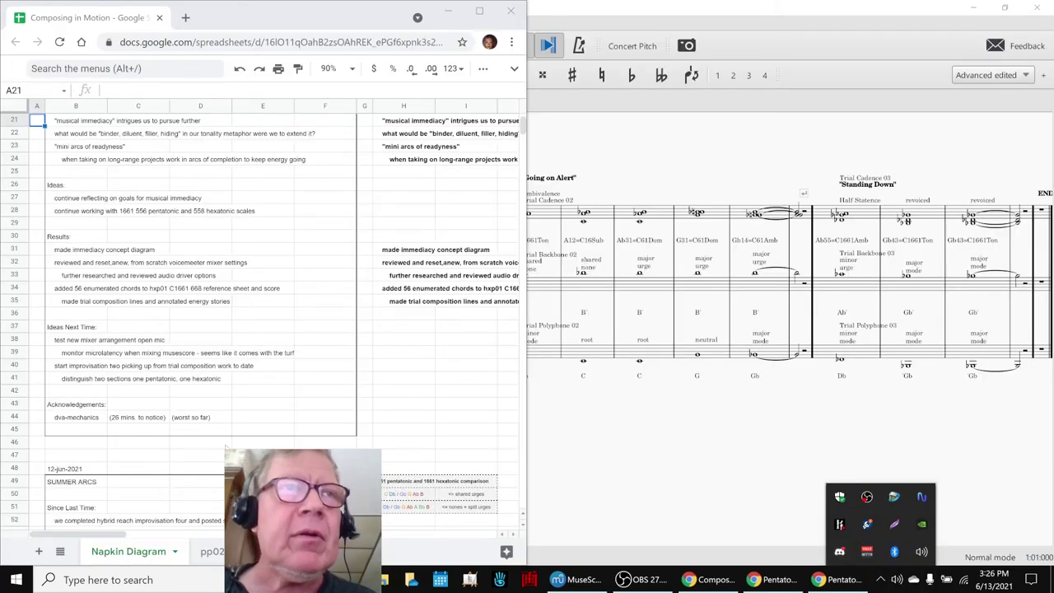
Select the Acknowledgements entry in B44, then bring OBS Studio to the front
click(244, 418)
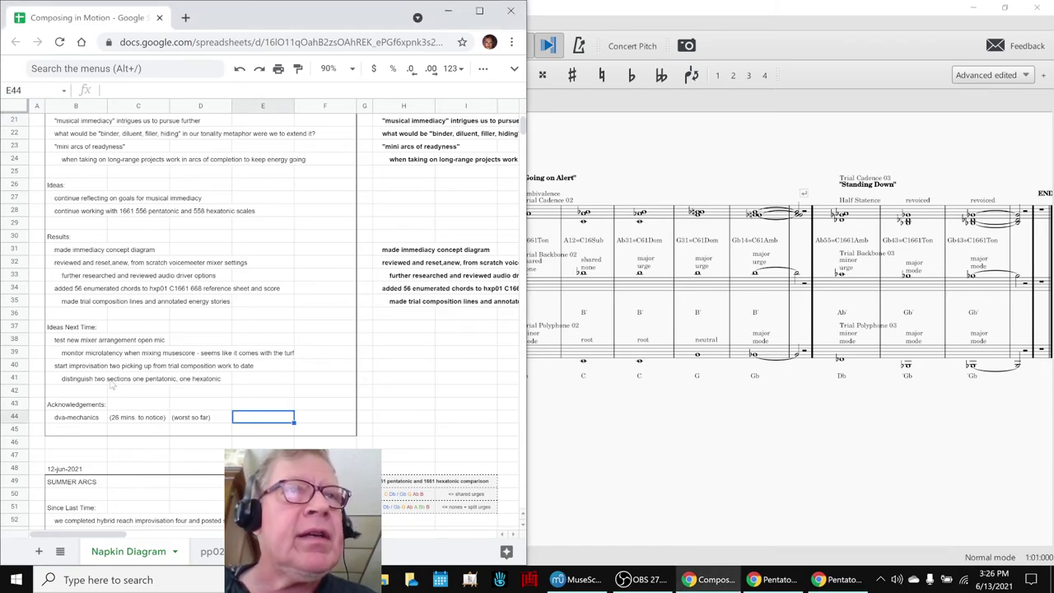
click(61, 420)
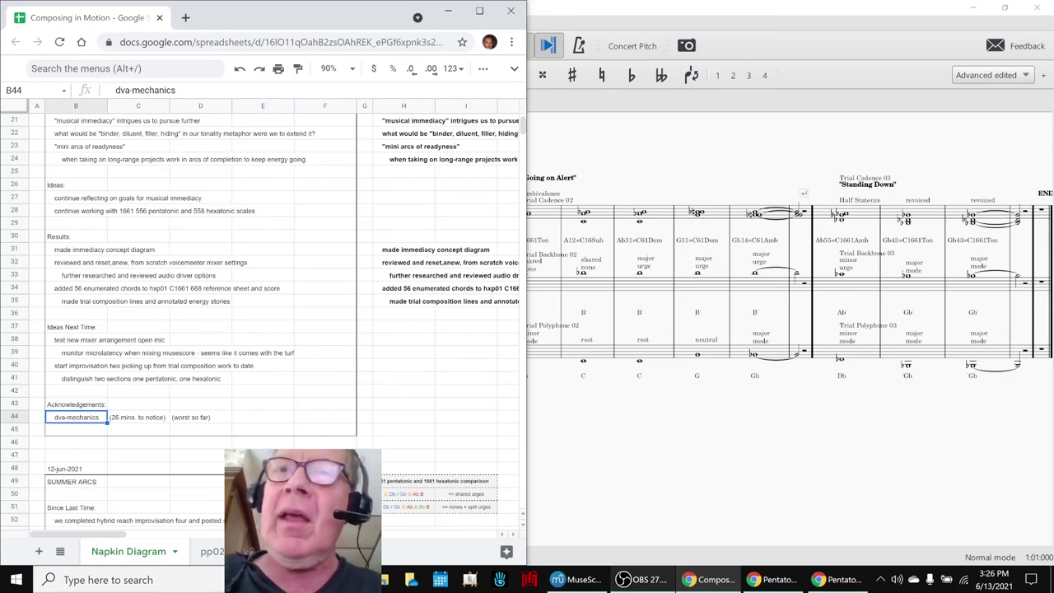
click(645, 581)
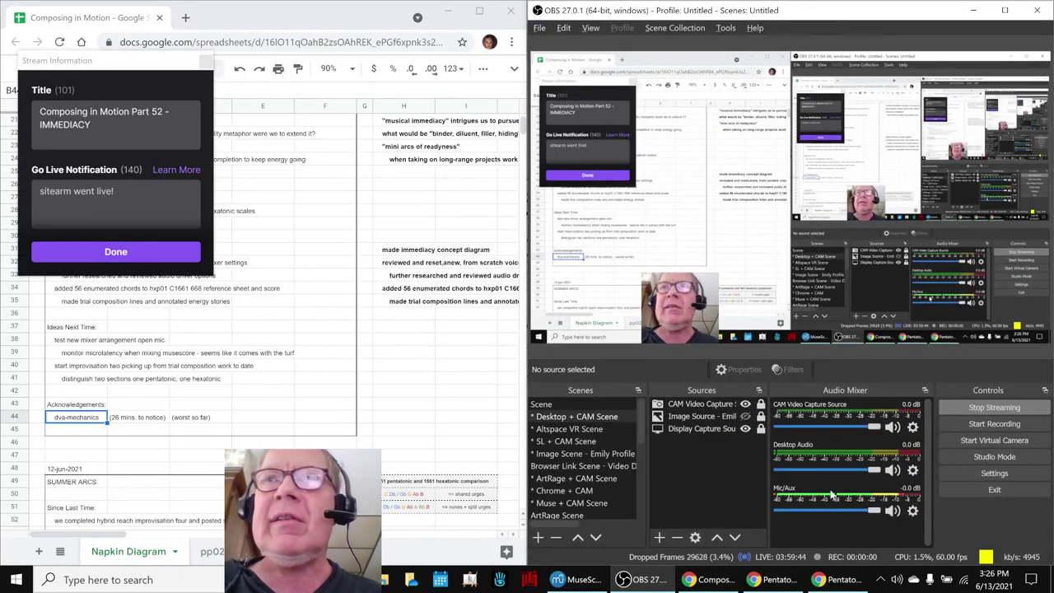